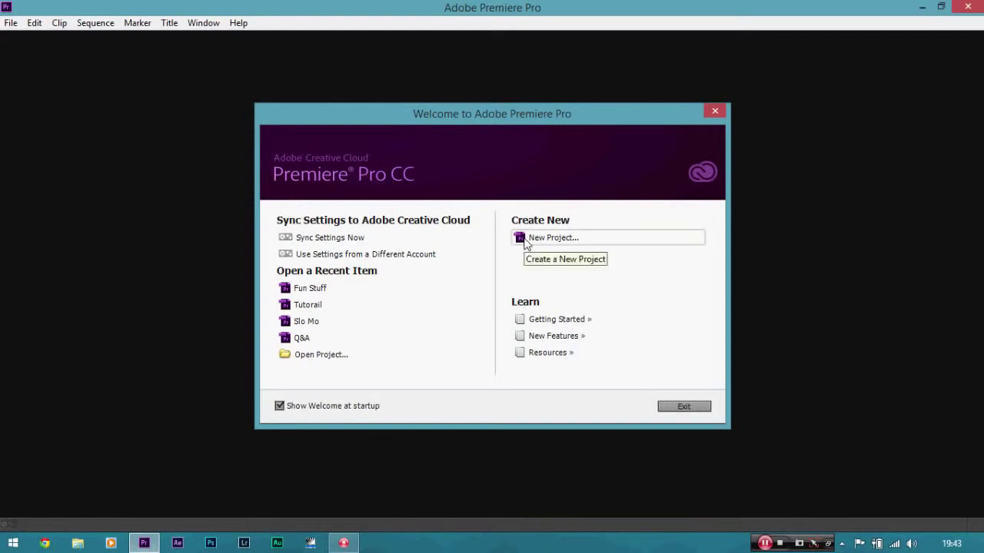
Create a new Premiere Pro project named 'Fuun Stuff'.
click(526, 240)
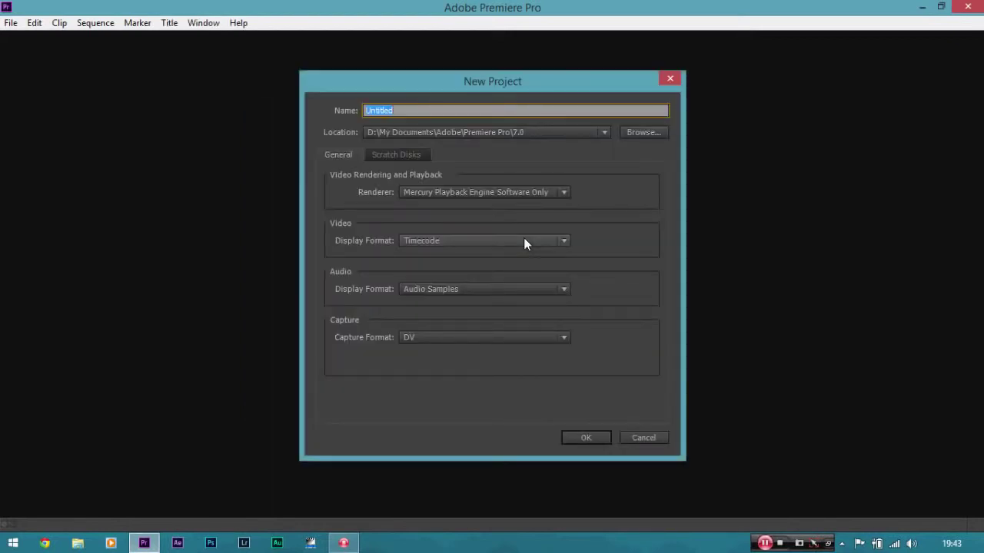
key(BackSpace)
text(Fuun Stuff)
click(585, 440)
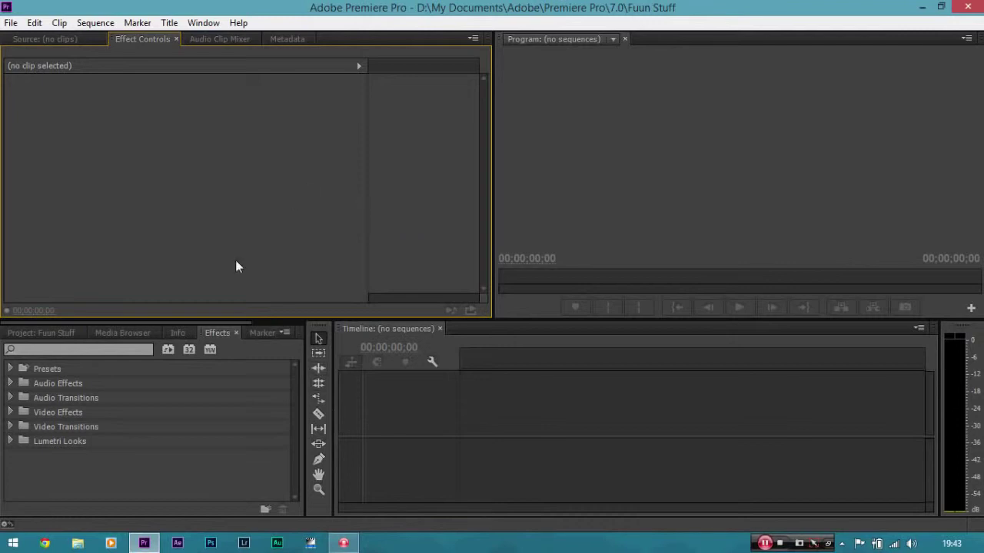
Start a new sequence using the Digital SLR DSLR 1080p24 preset (1920x1080, 23.976 fps).
click(11, 23)
mouse_move(34, 39)
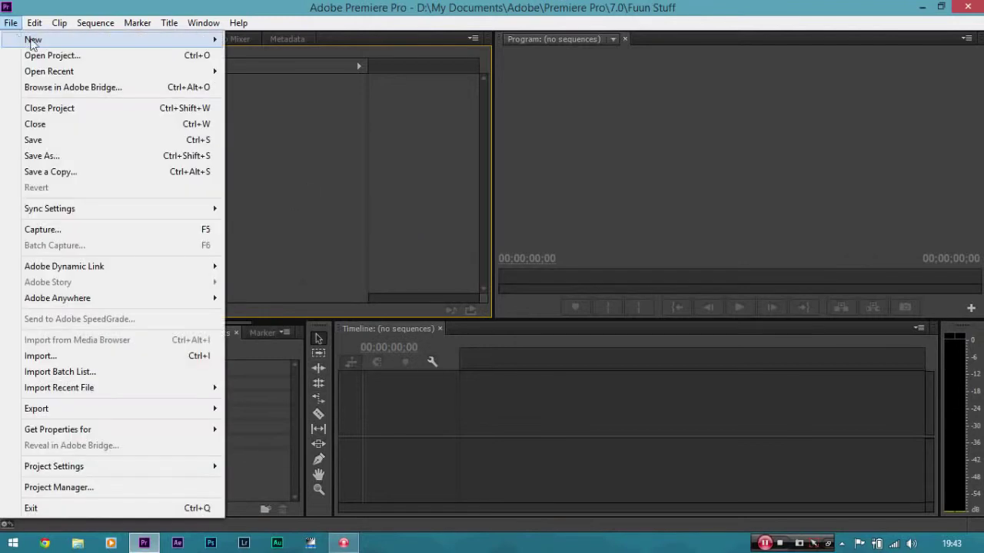
click(247, 59)
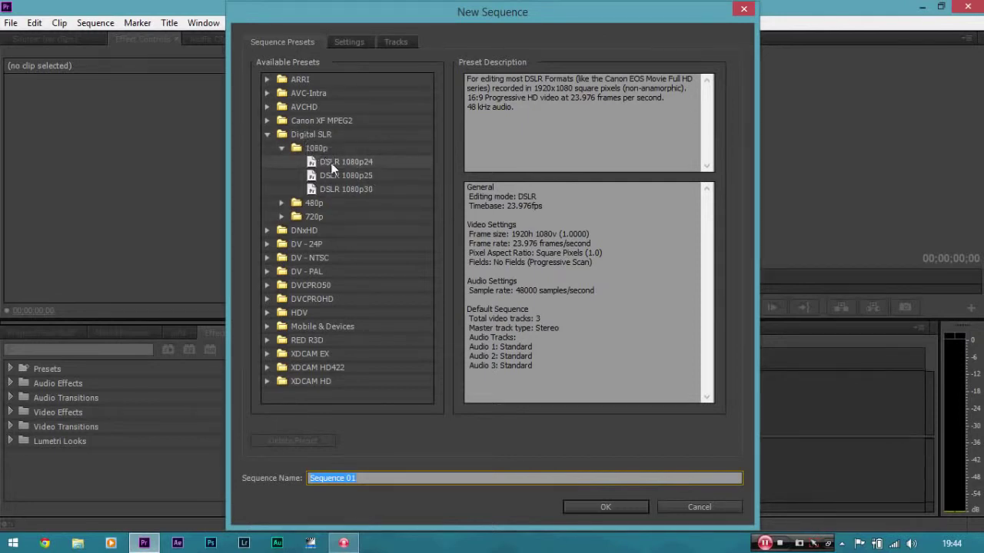
click(366, 164)
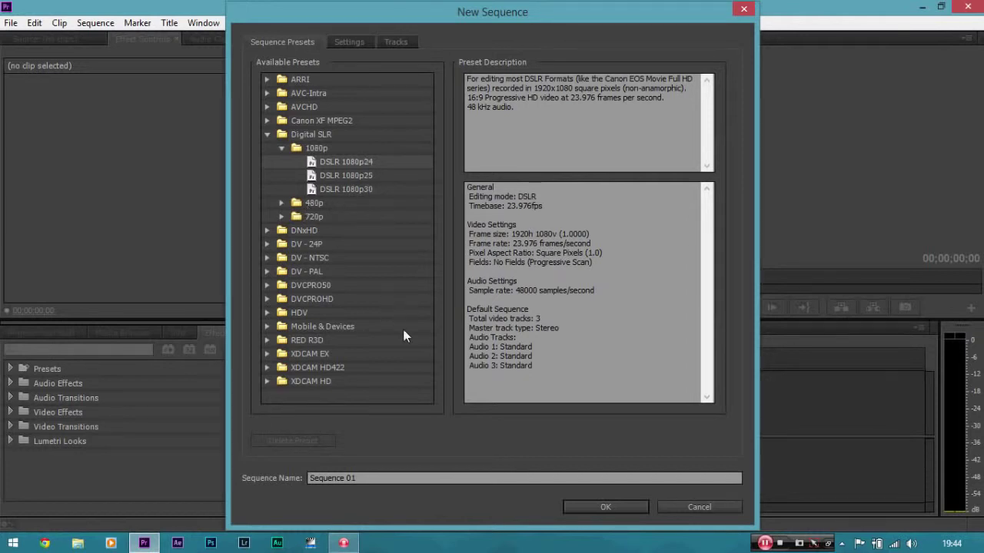
Browse the RED R3D, 5K and DV - NTSC preset folders, then collapse them again.
click(268, 340)
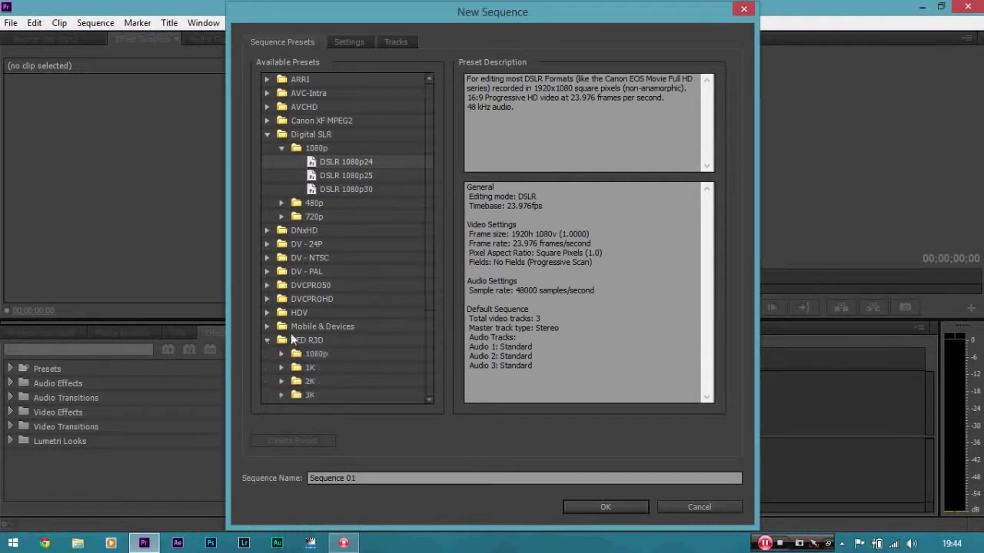
drag(429, 286, 417, 360)
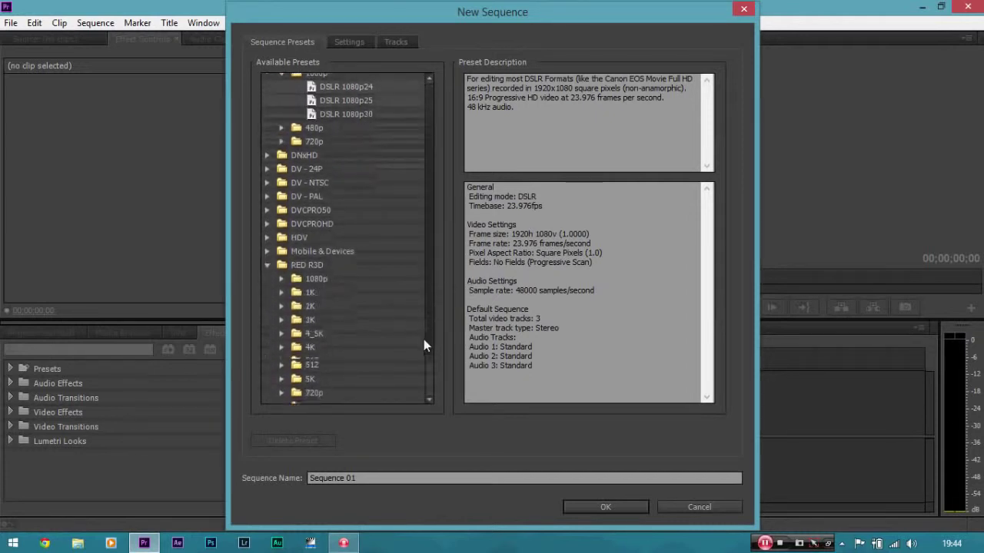
scroll(418, 360, down, 1)
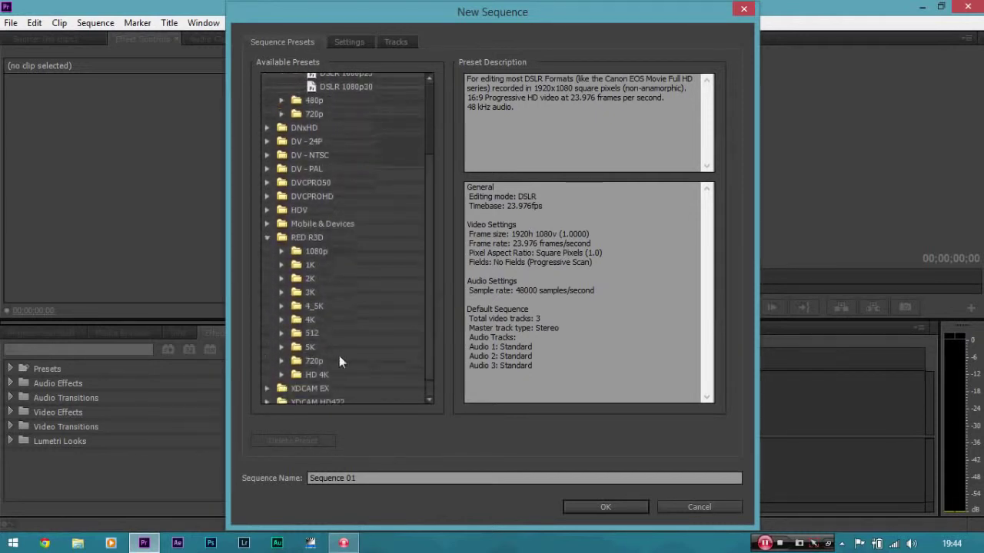
click(282, 347)
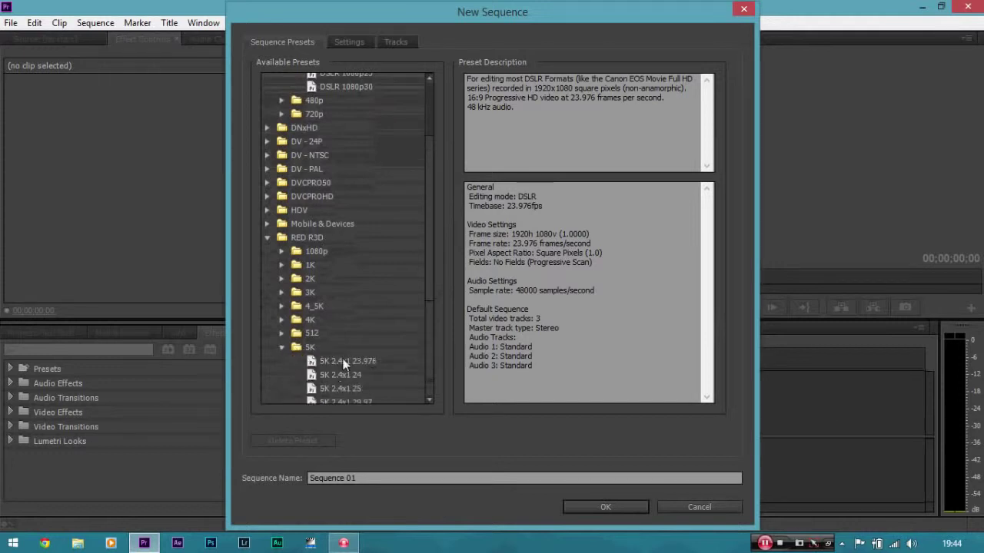
click(282, 348)
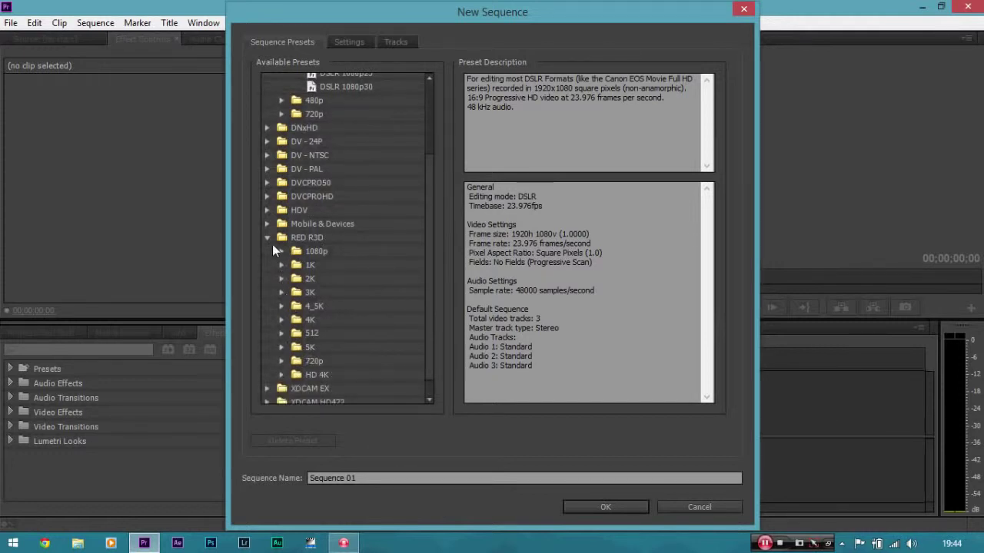
click(269, 238)
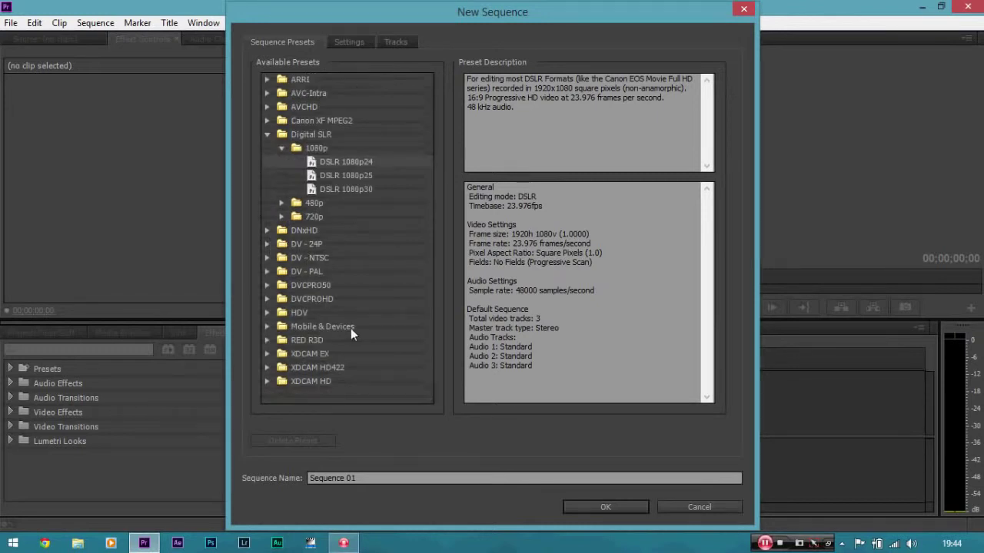
click(268, 258)
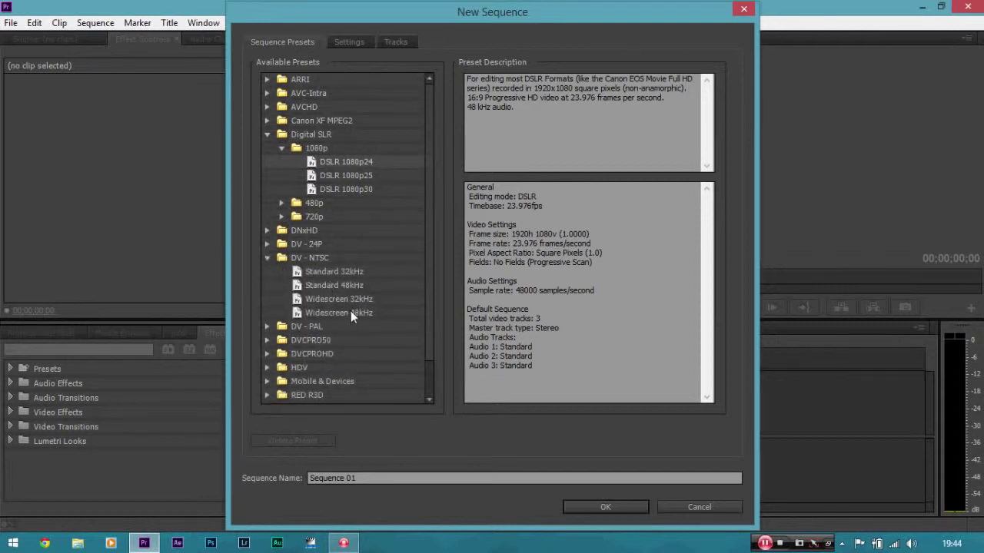
click(268, 258)
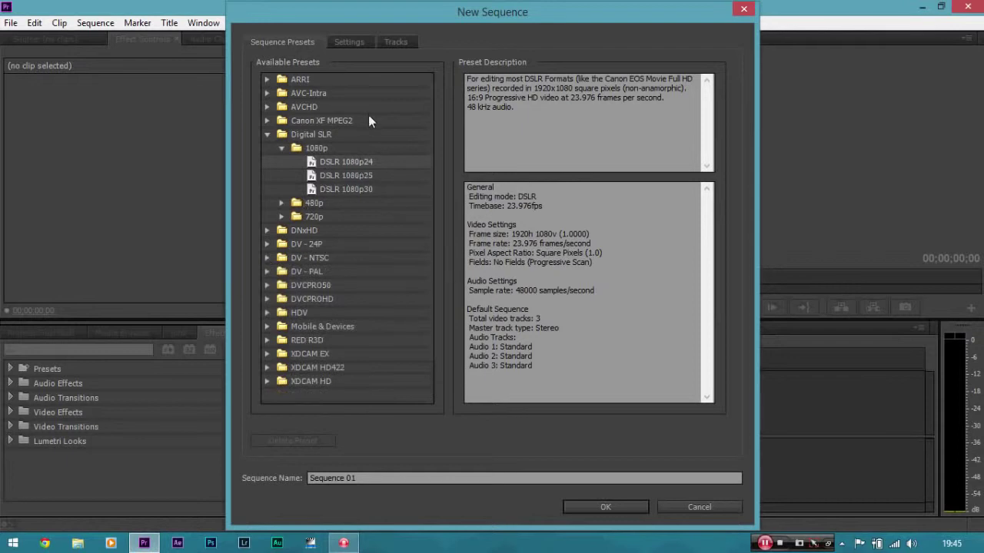
Review the Settings tab, then create Sequence 01 with the DSLR 1080p24 preset.
click(350, 43)
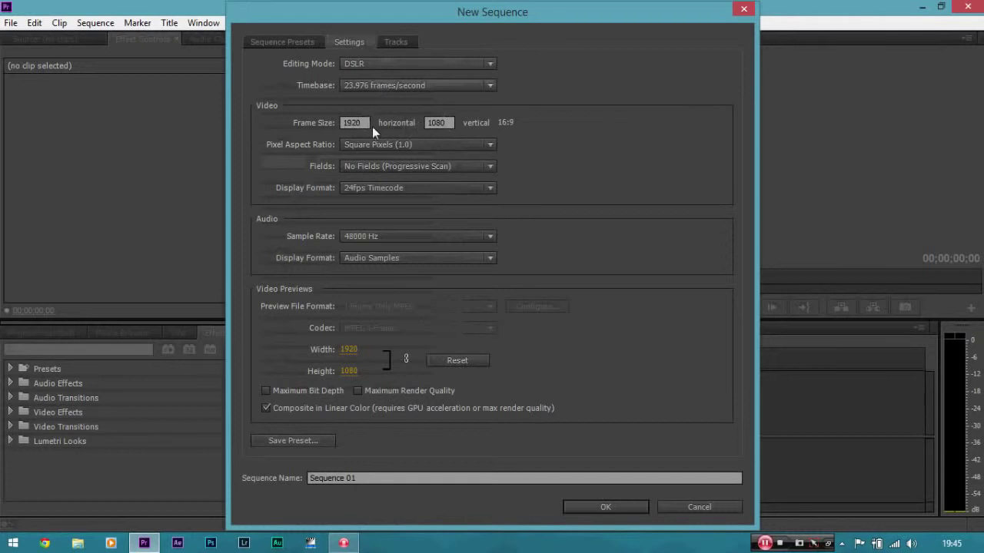
click(287, 44)
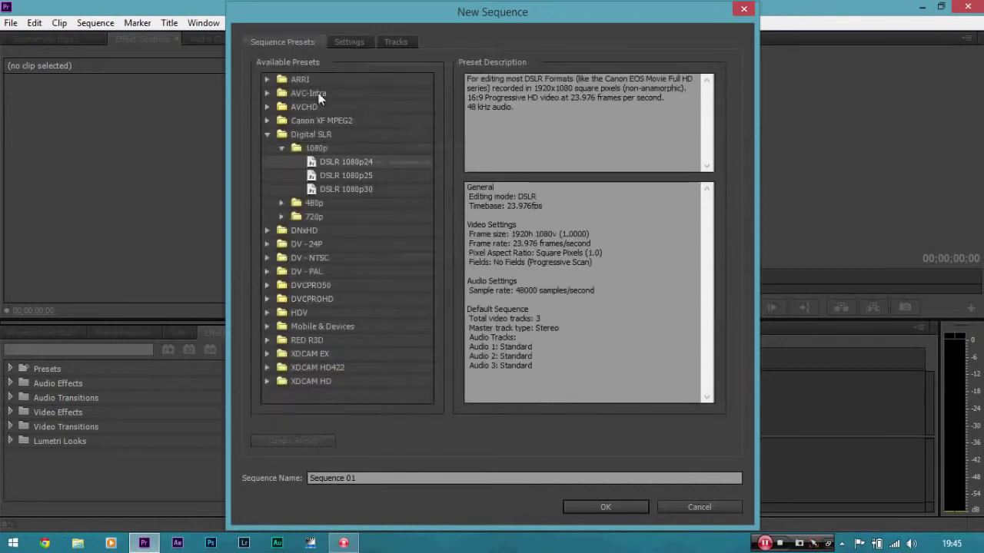
click(589, 510)
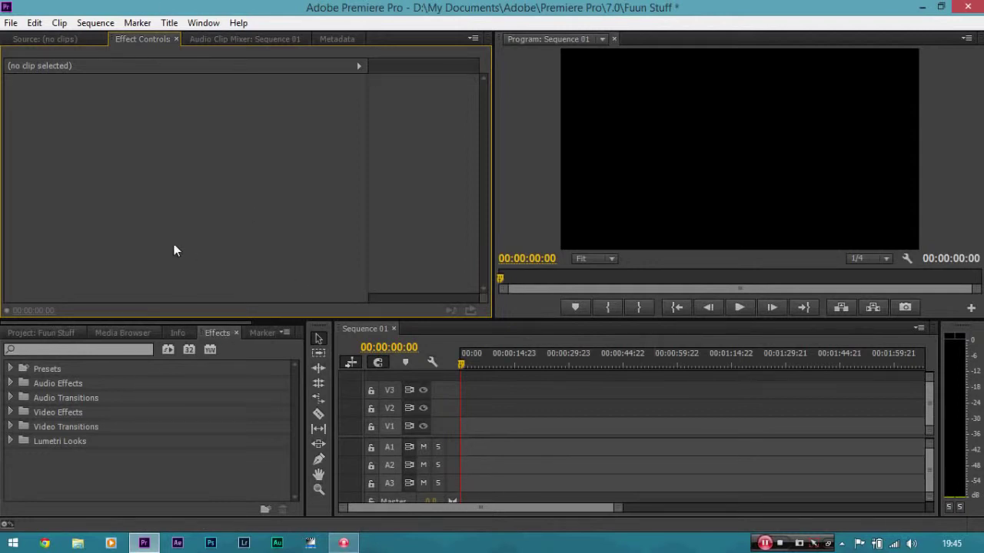
Import the boat video _DSC5689.MOV into the Project panel.
click(54, 331)
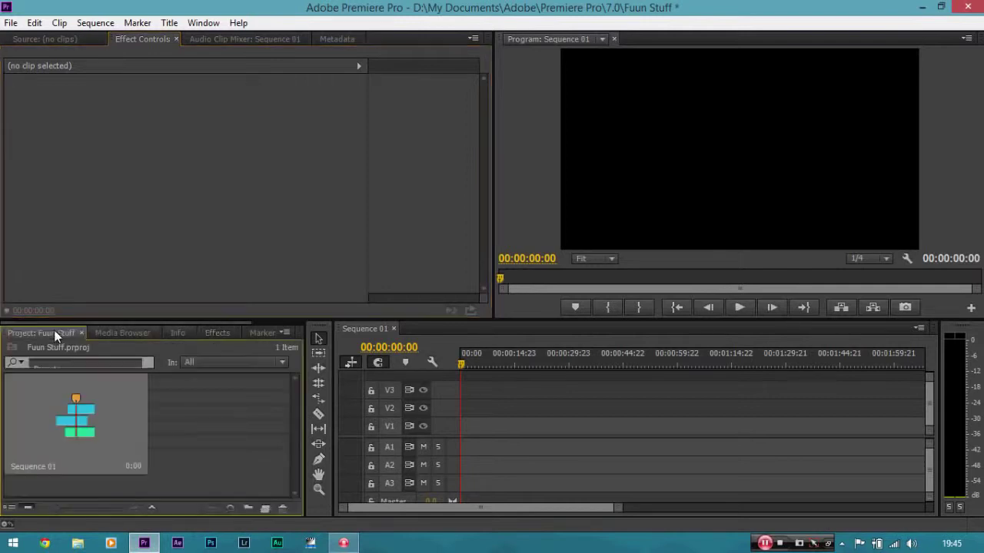
right_click(198, 406)
click(252, 472)
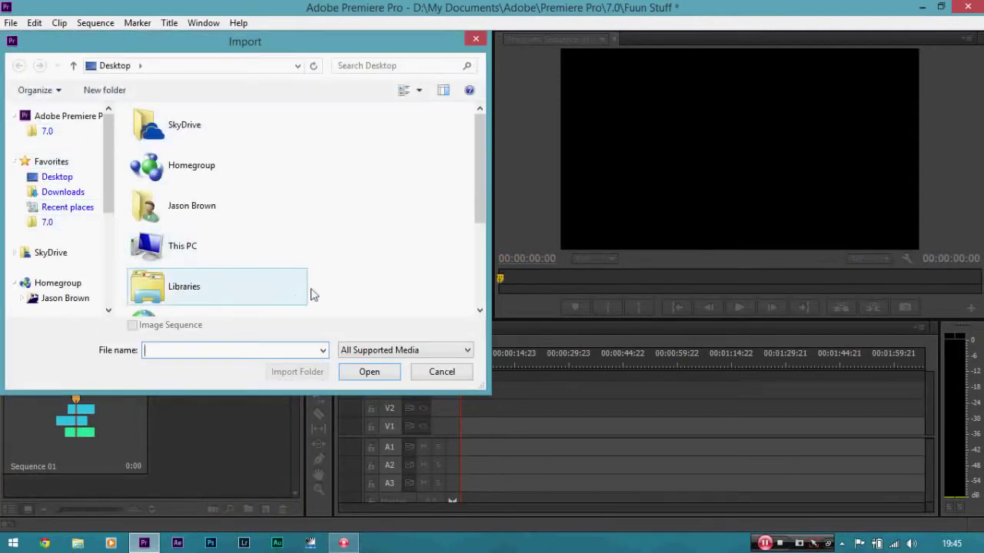
drag(479, 187, 479, 267)
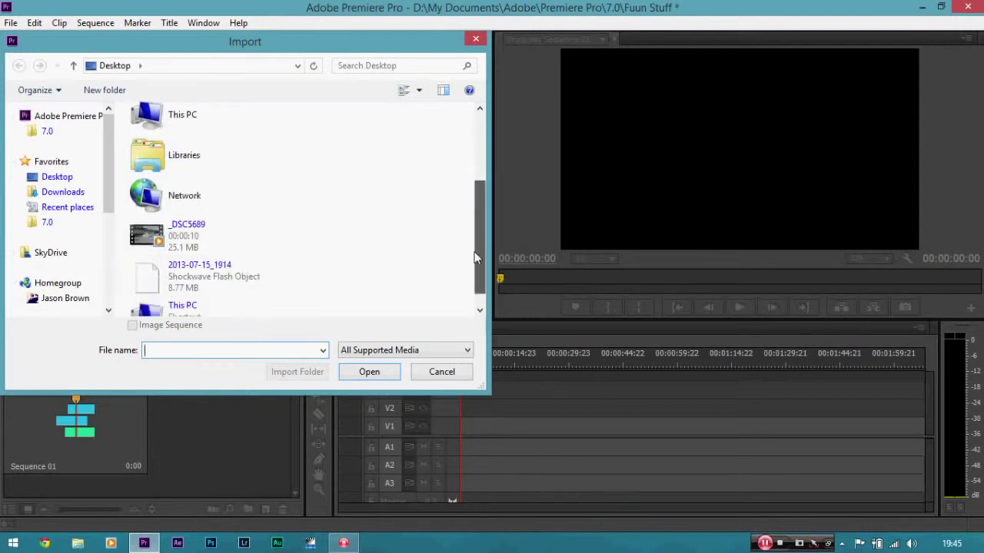
double_click(206, 219)
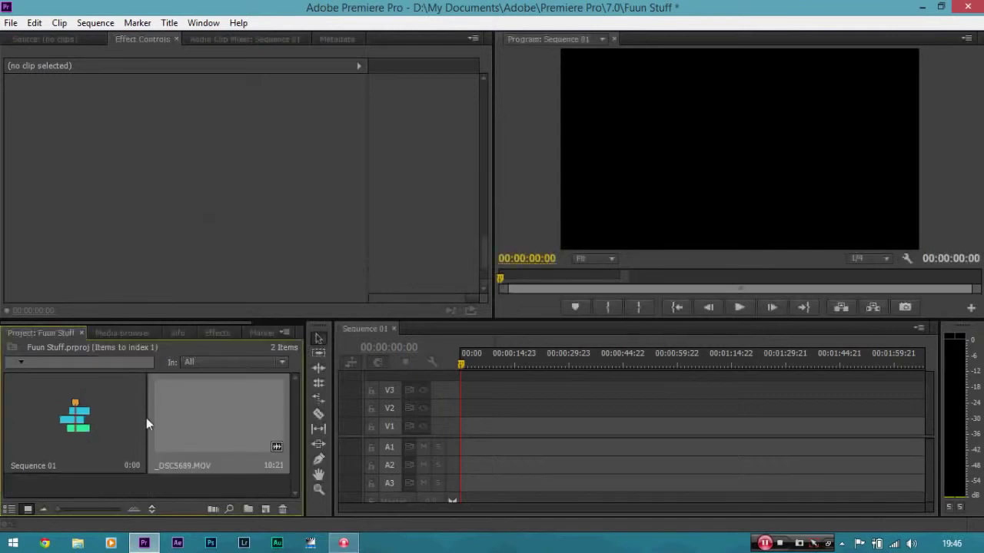
Place _DSC5689.MOV at 00:00:00:00 on V1/A1 and zoom the timeline in on it.
drag(198, 419, 438, 431)
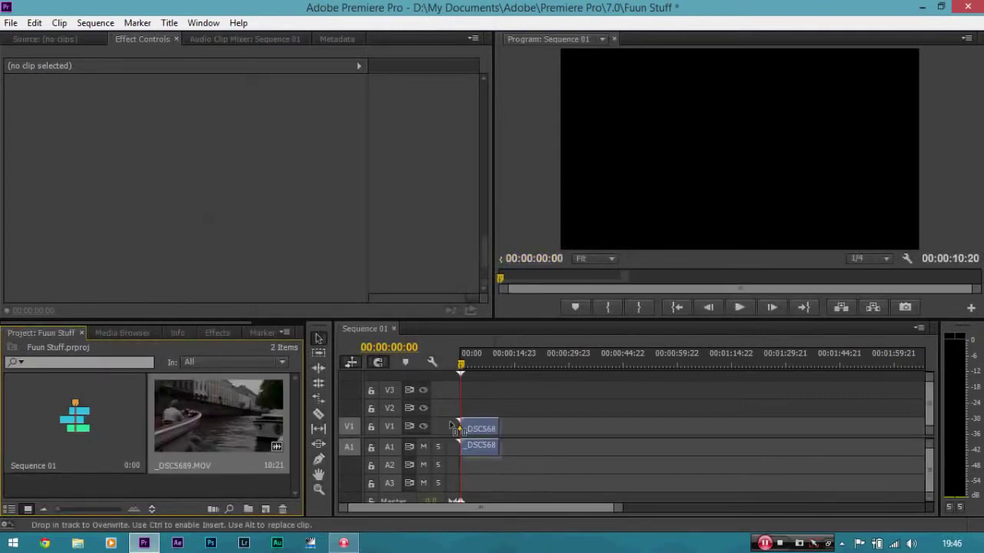
drag(454, 427, 455, 428)
click(483, 431)
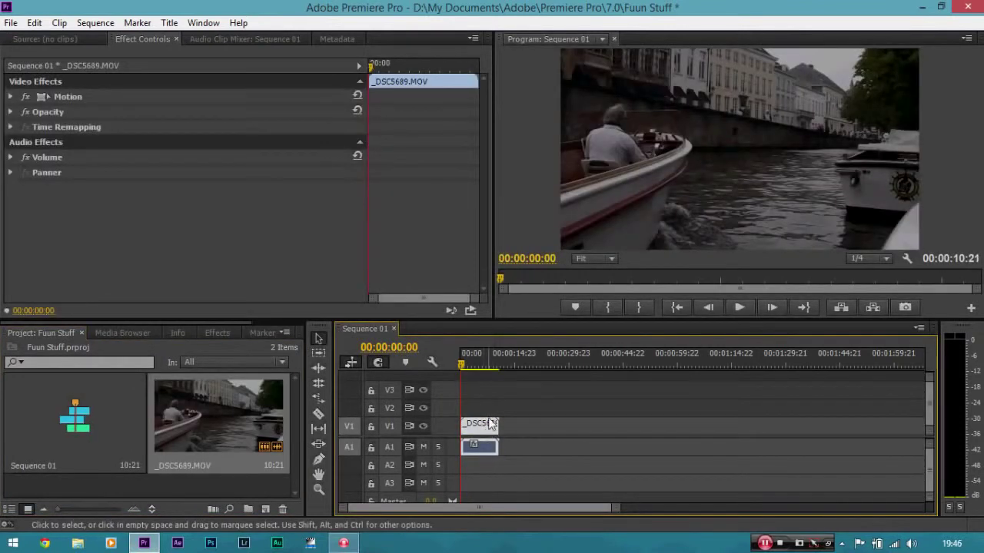
key(=)
key(=)
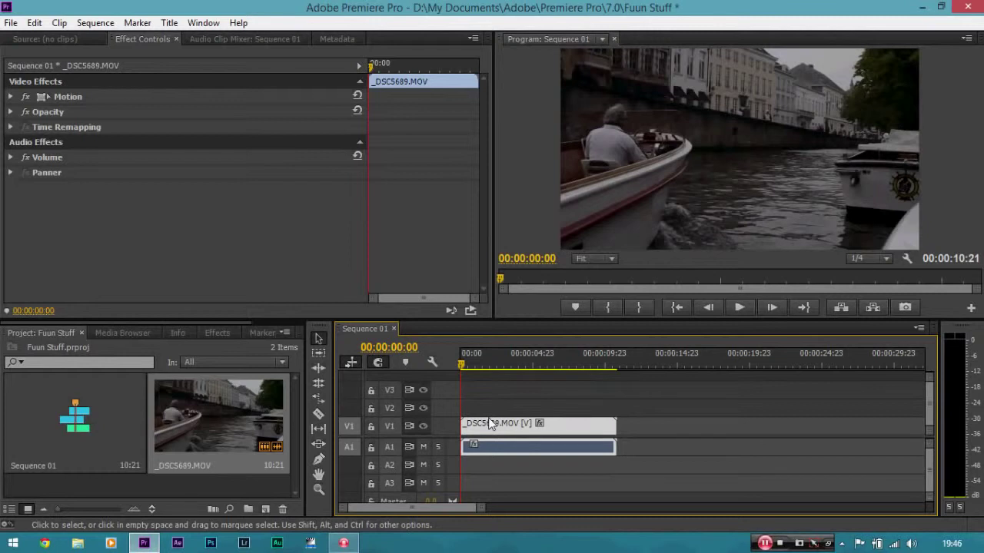
Step the timeline zoom in and out with the - and = keys.
key(minus)
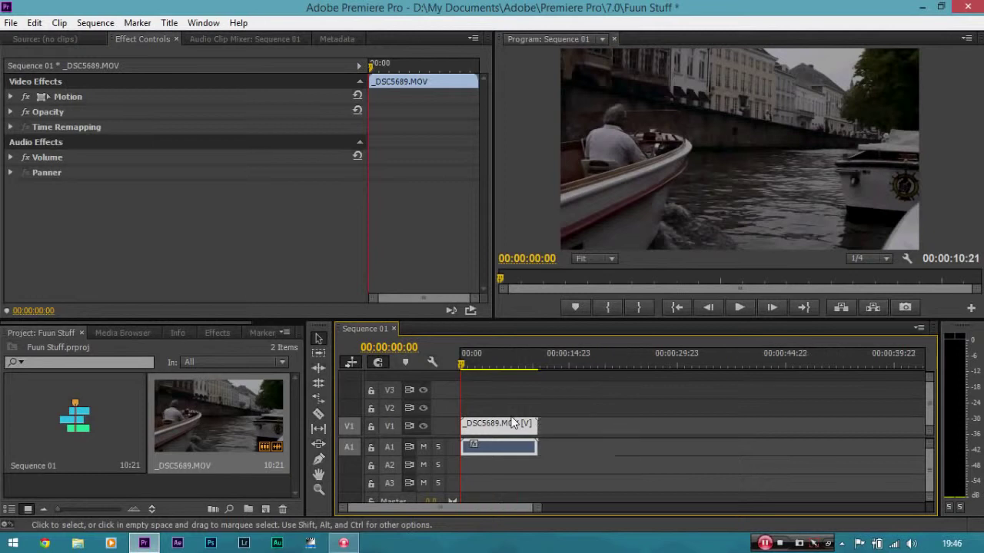
key(minus)
key(minus)
key(equal)
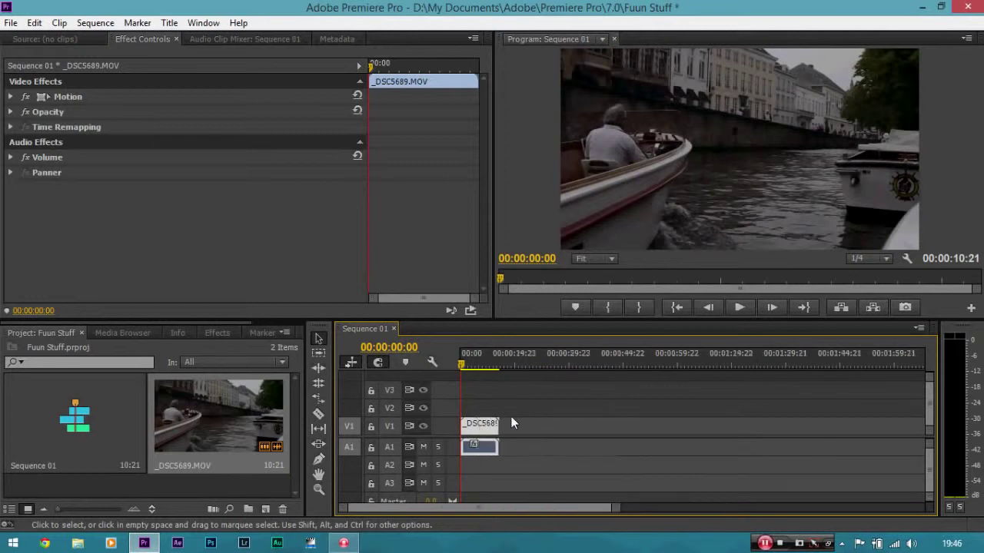
key(equal)
key(equal)
key(equal)
key(equal)
key(equal)
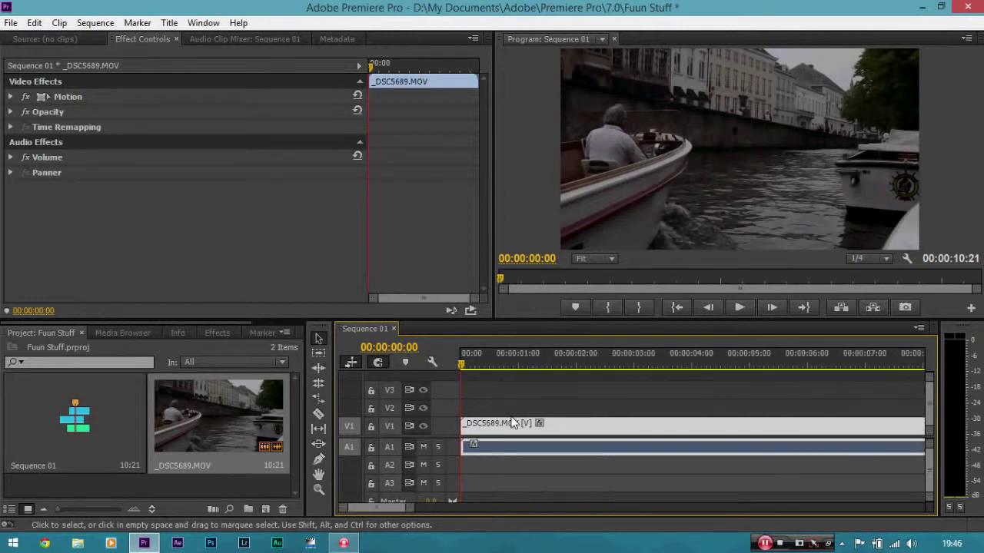
key(minus)
key(minus)
key(equal)
key(equal)
key(minus)
key(equal)
key(minus)
key(minus)
Fit the whole boat clip in the timeline view and scrub through its opening frames.
key(equal)
key(equal)
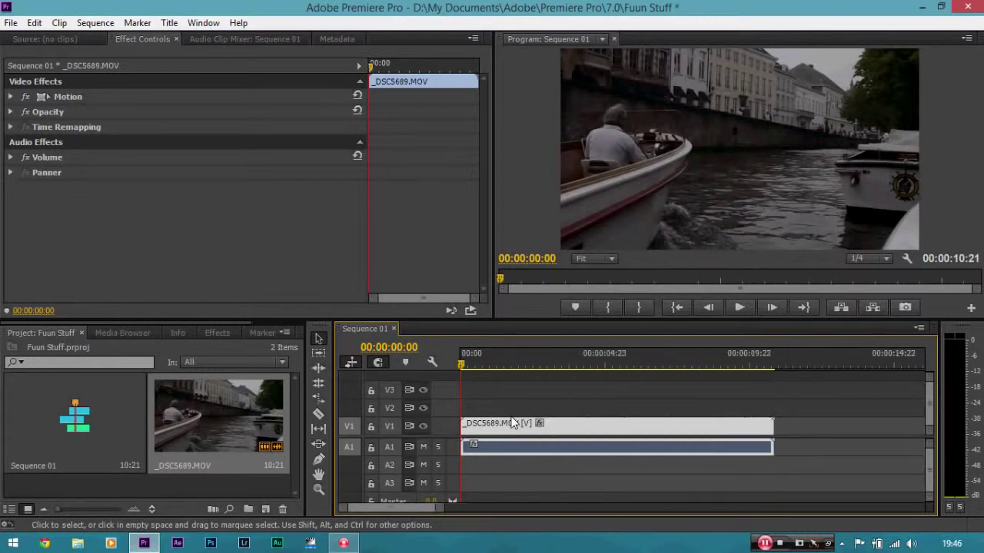
key(equal)
key(minus)
key(minus)
key(minus)
key(equal)
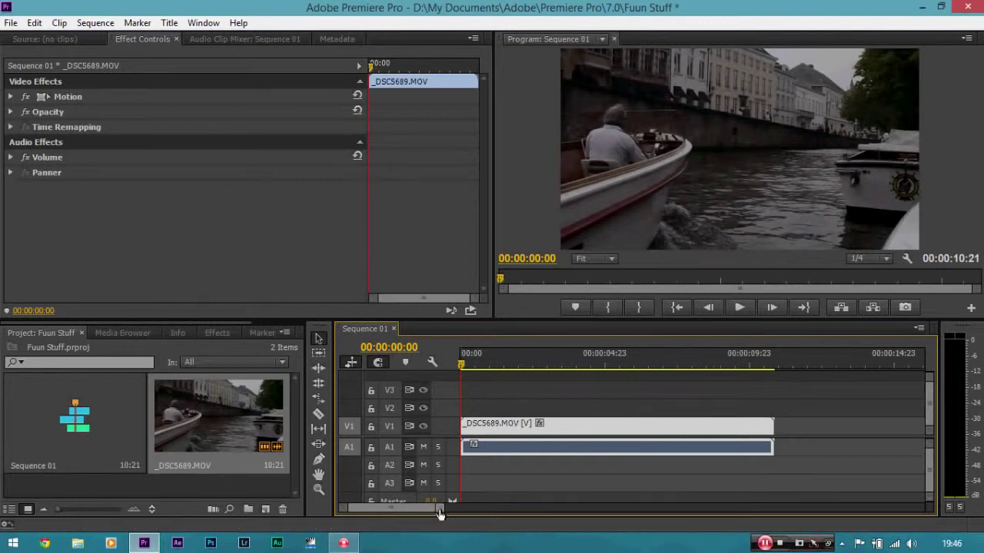
drag(440, 509, 570, 501)
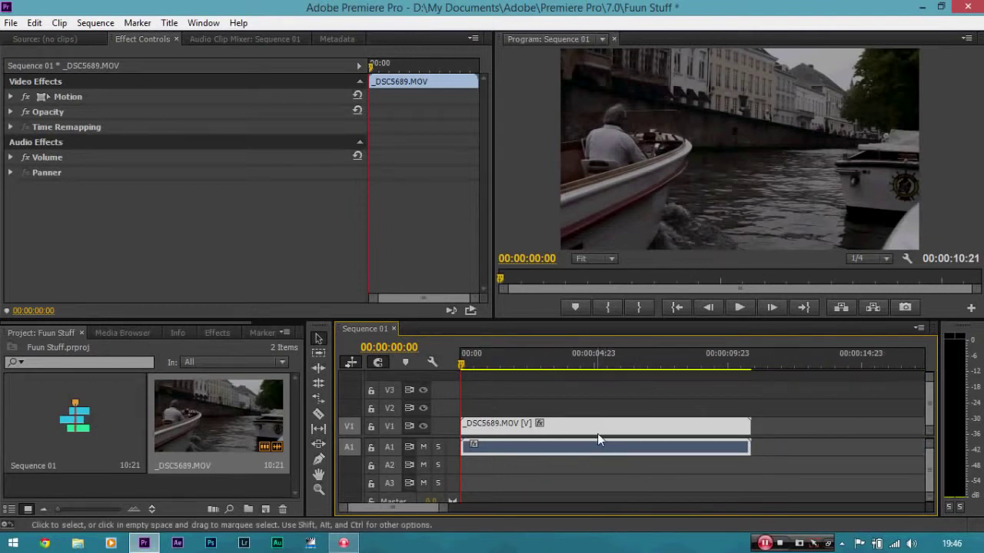
mouse_move(465, 365)
mouse_down()
mouse_move(484, 369)
mouse_move(438, 365)
mouse_up()
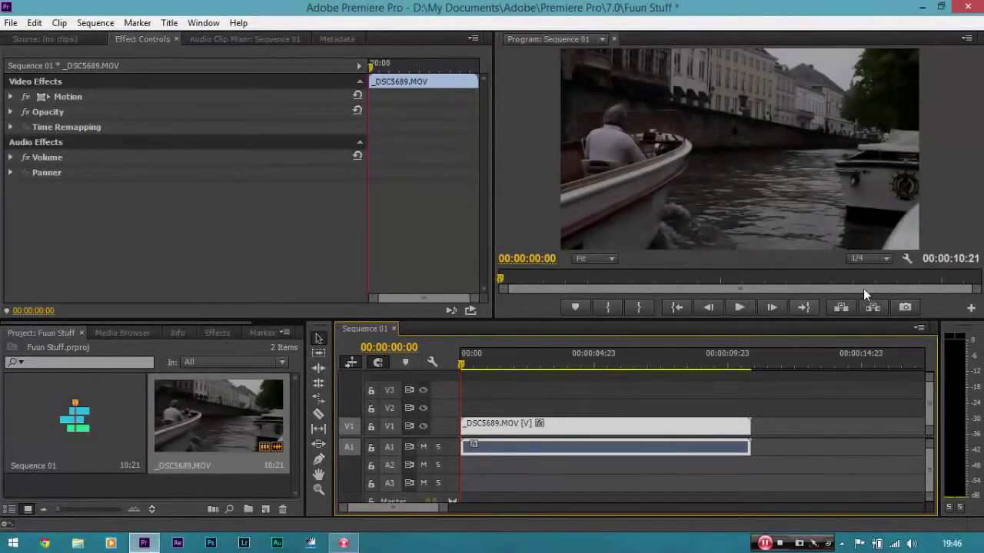
click(880, 259)
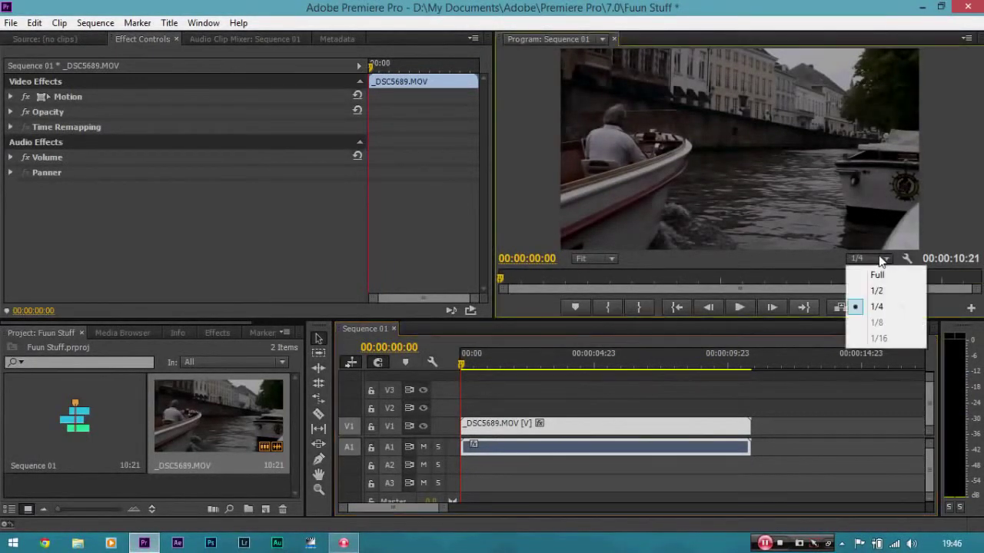
click(884, 311)
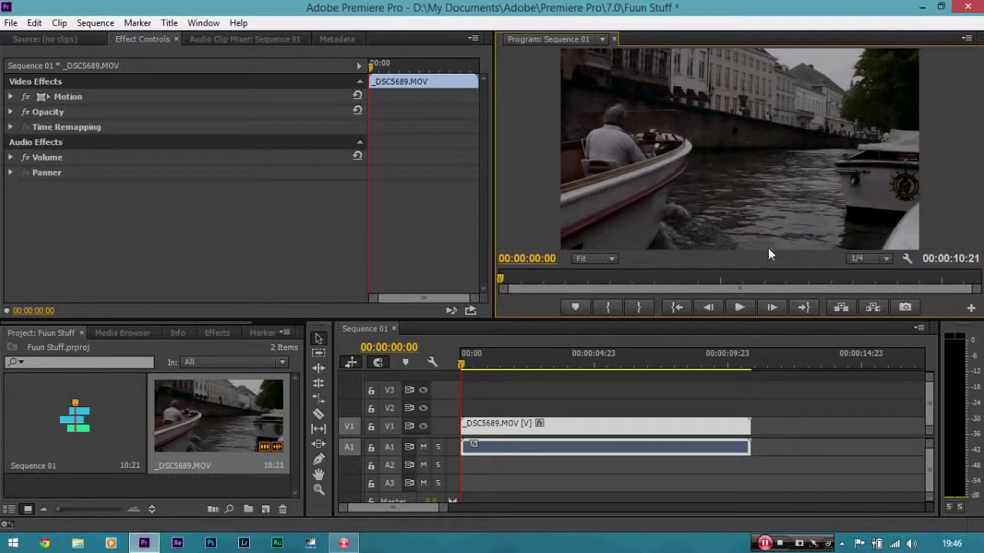
click(866, 259)
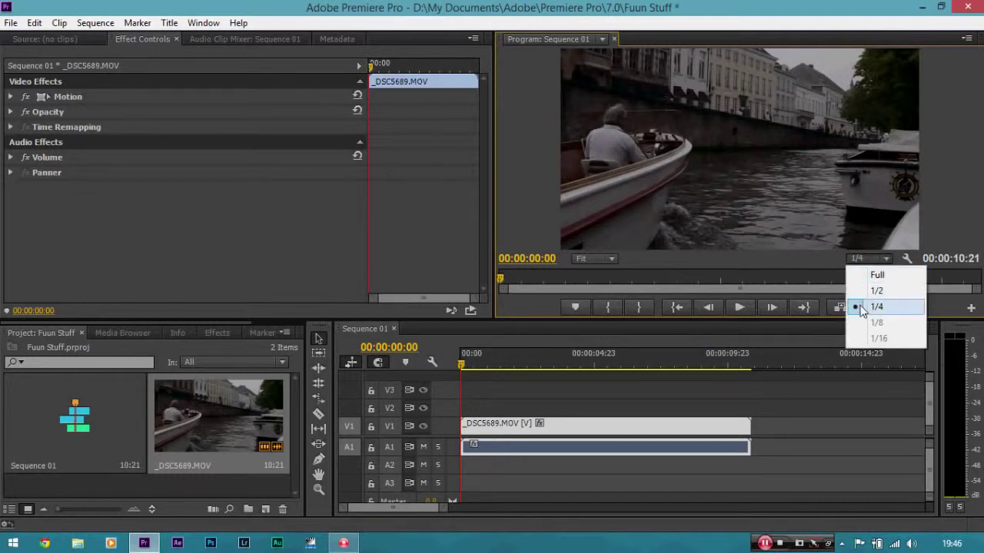
click(861, 307)
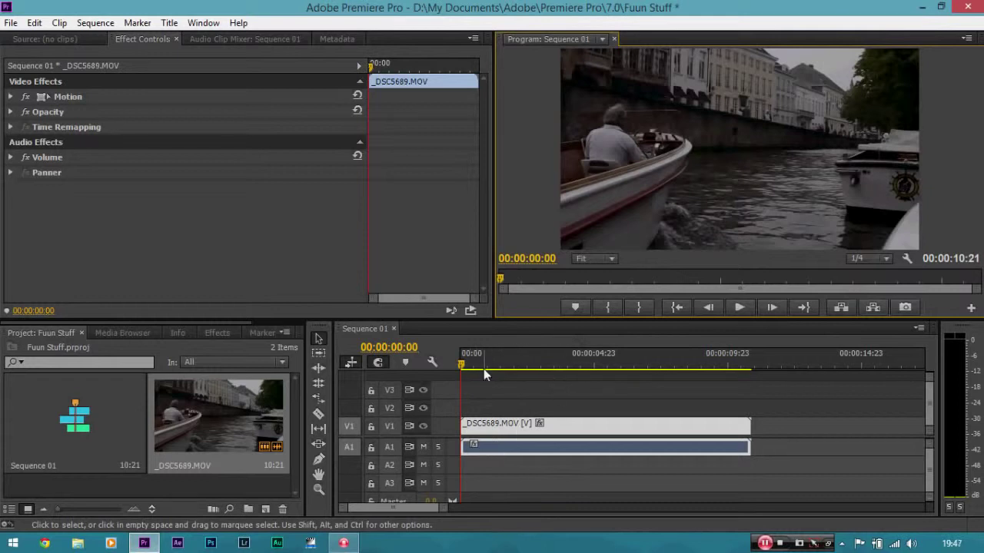
Split the boat clip at 00:00:02:13 with the Razor tool, after undoing a start trim.
drag(463, 365, 531, 367)
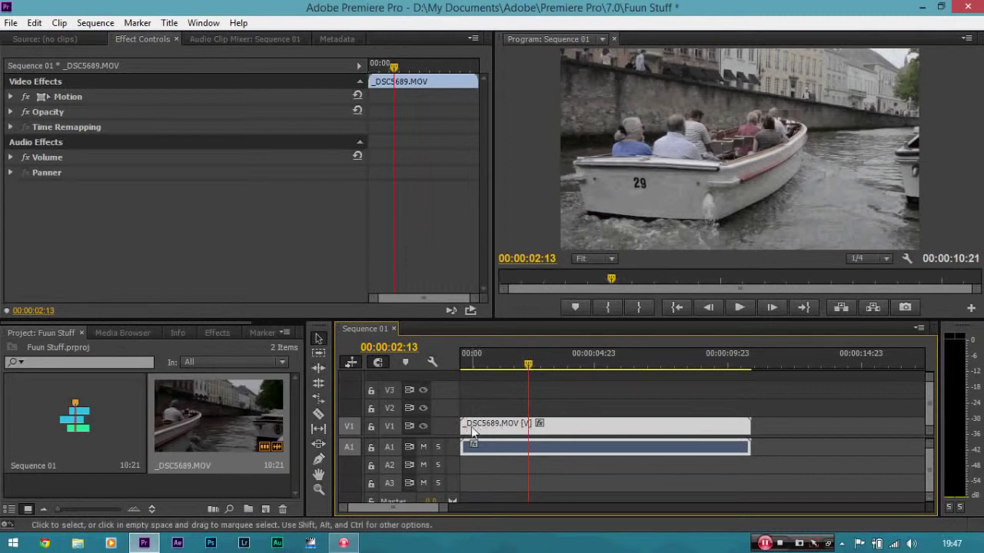
drag(465, 425, 529, 425)
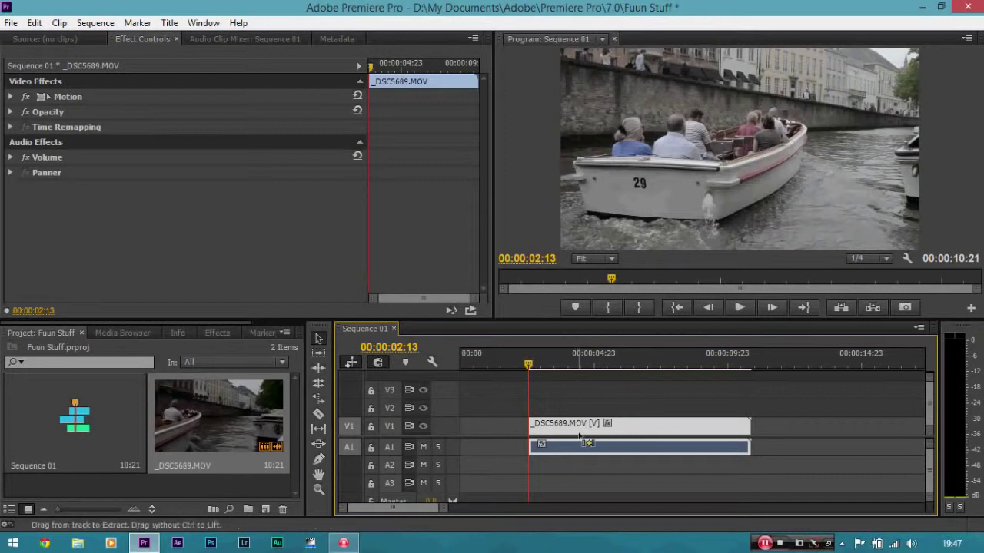
key(ctrl+z)
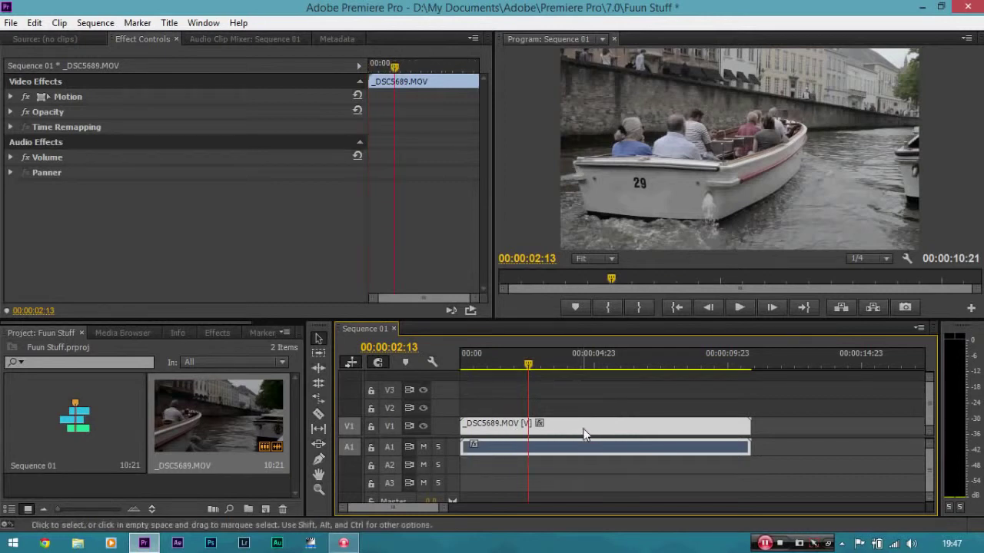
key(c)
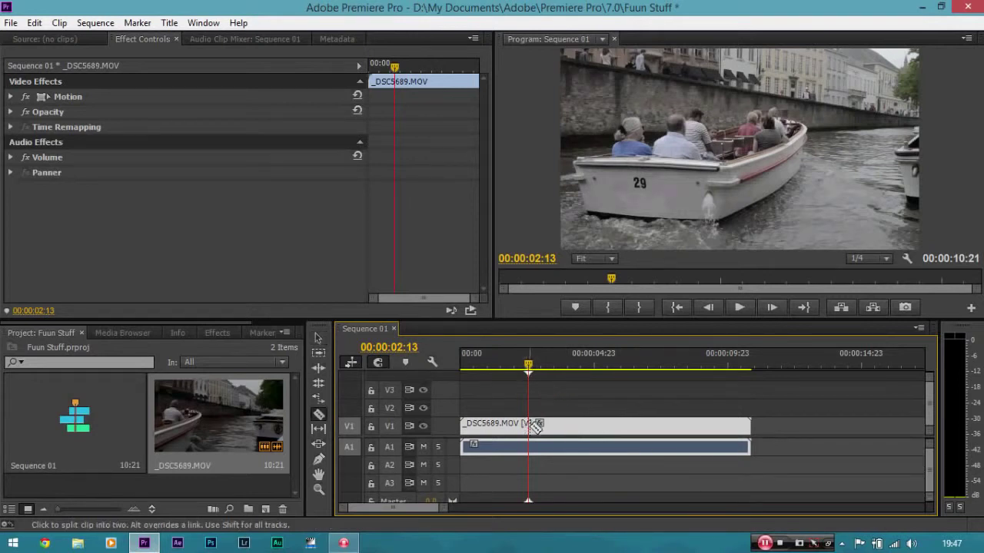
click(530, 427)
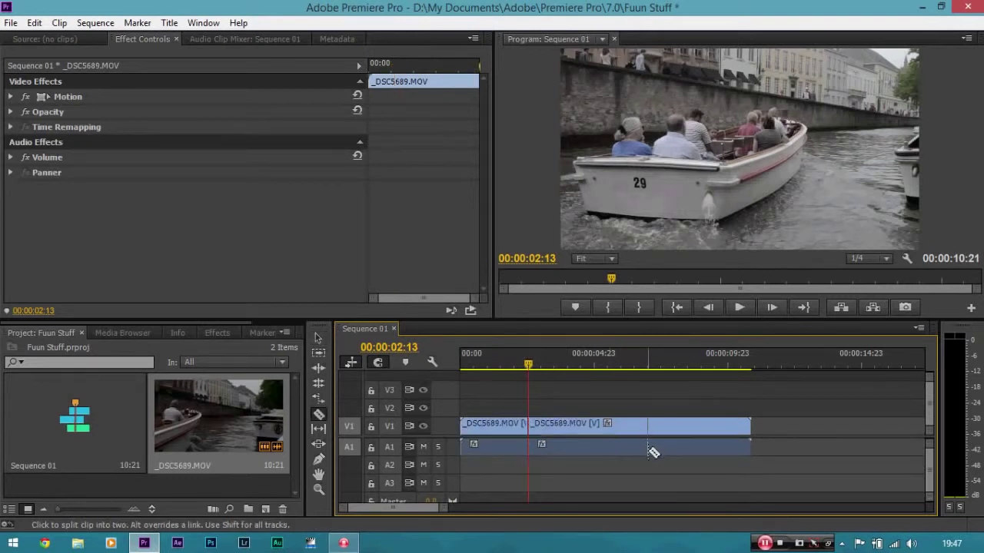
key(v)
Delete the piece before the cut and preview the resulting gap.
click(552, 369)
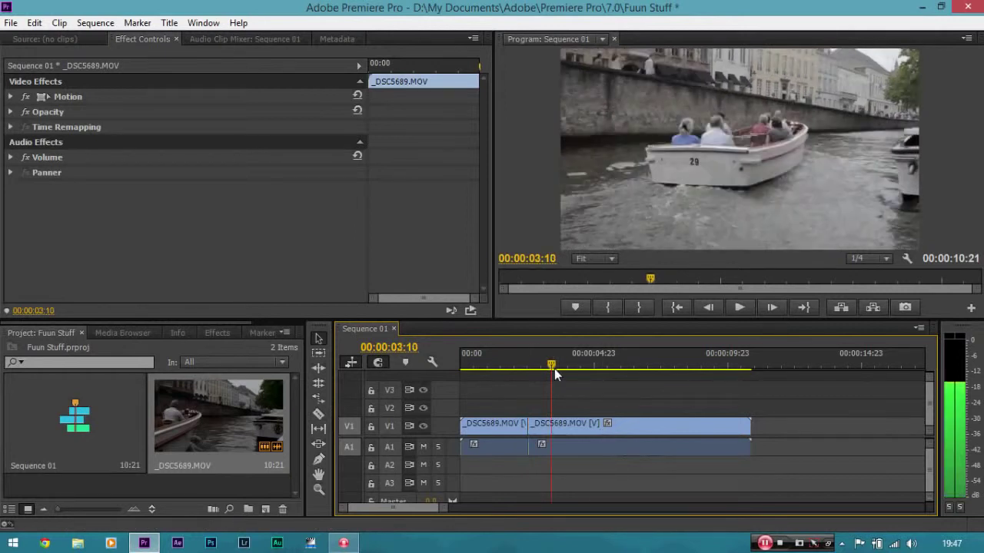
click(505, 424)
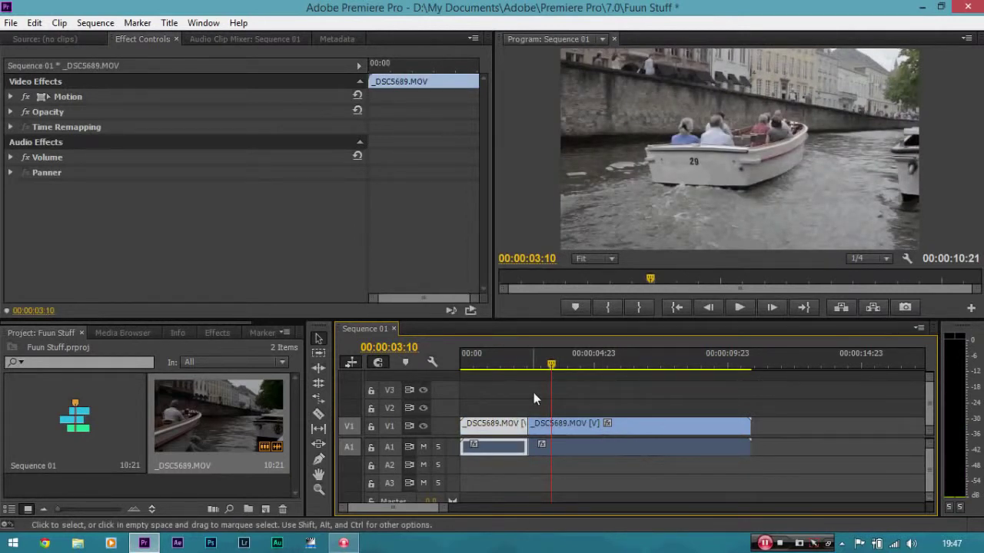
key(Delete)
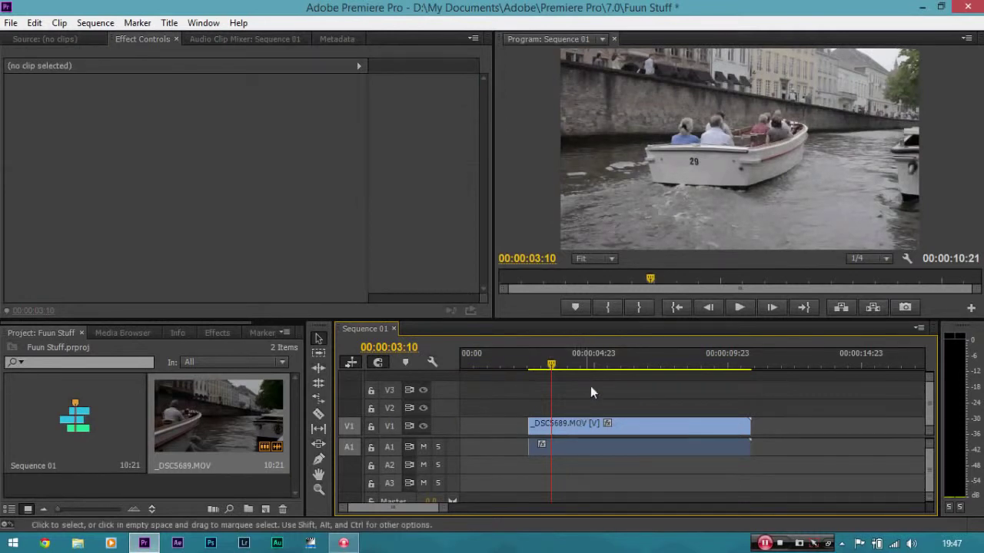
click(496, 359)
key(space)
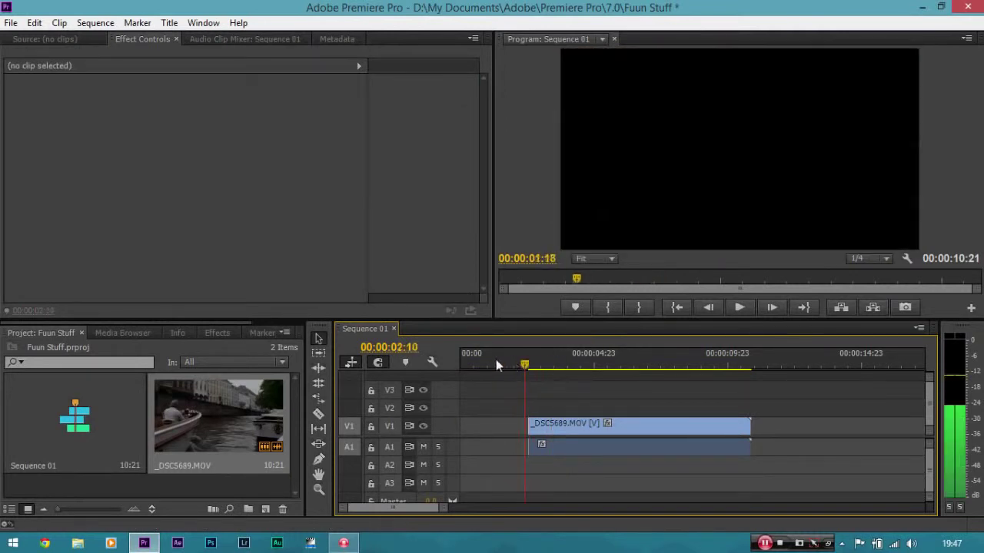
key(space)
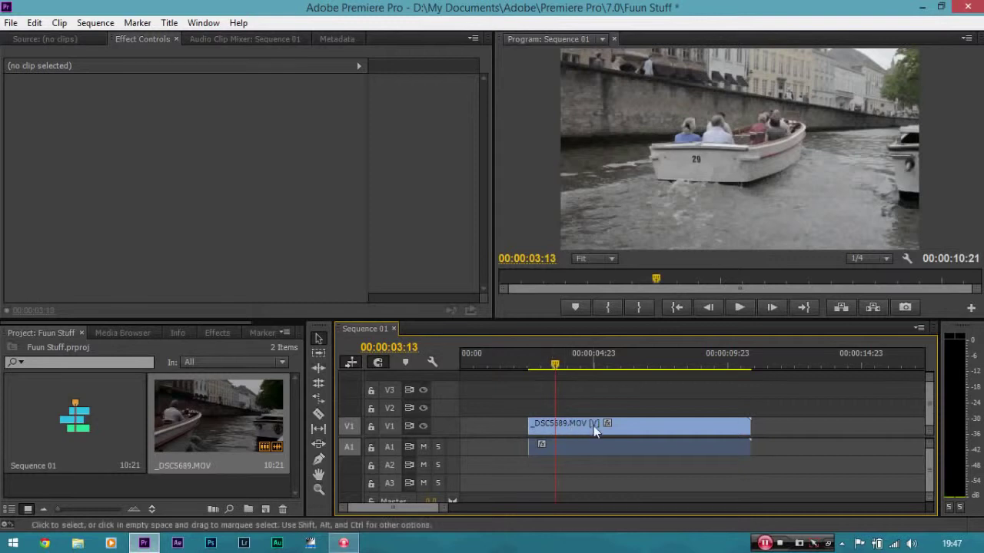
Move the remaining clip to the sequence start and trim its end to 06:06.
mouse_move(594, 426)
mouse_down()
mouse_move(540, 370)
mouse_move(628, 379)
mouse_up()
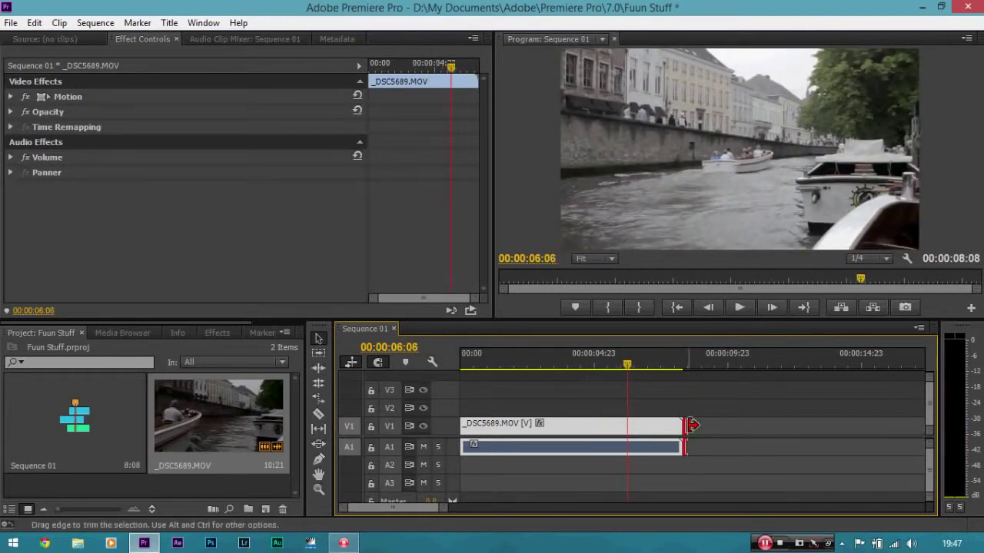
drag(694, 425, 627, 419)
drag(627, 362, 461, 362)
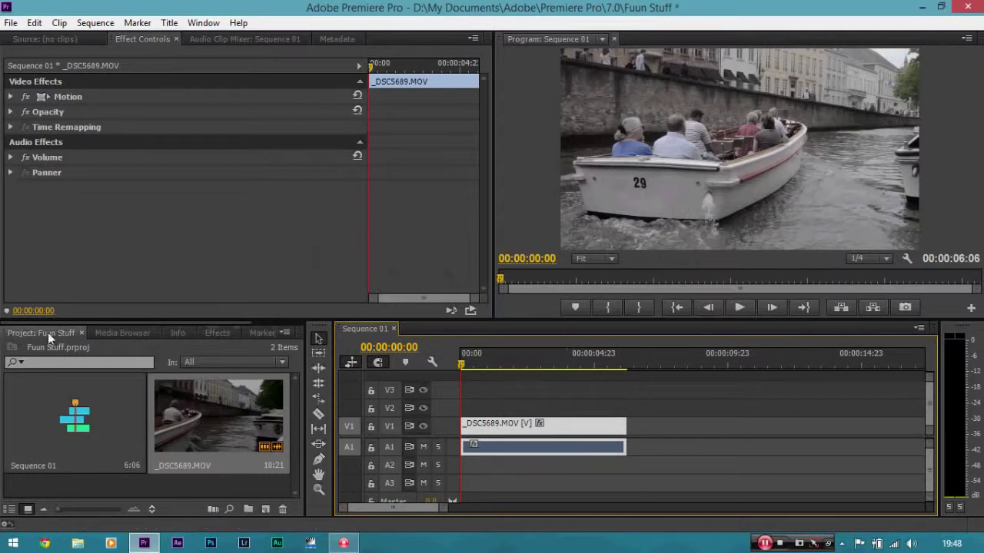
Apply Magic Bullet Colorista II from Video Effects to the boat clip in V1.
click(213, 334)
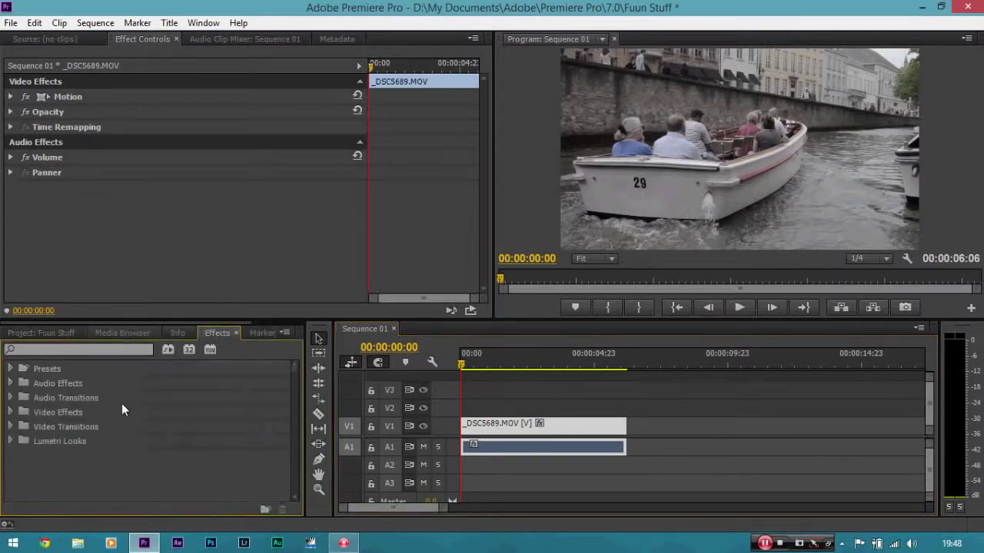
click(11, 412)
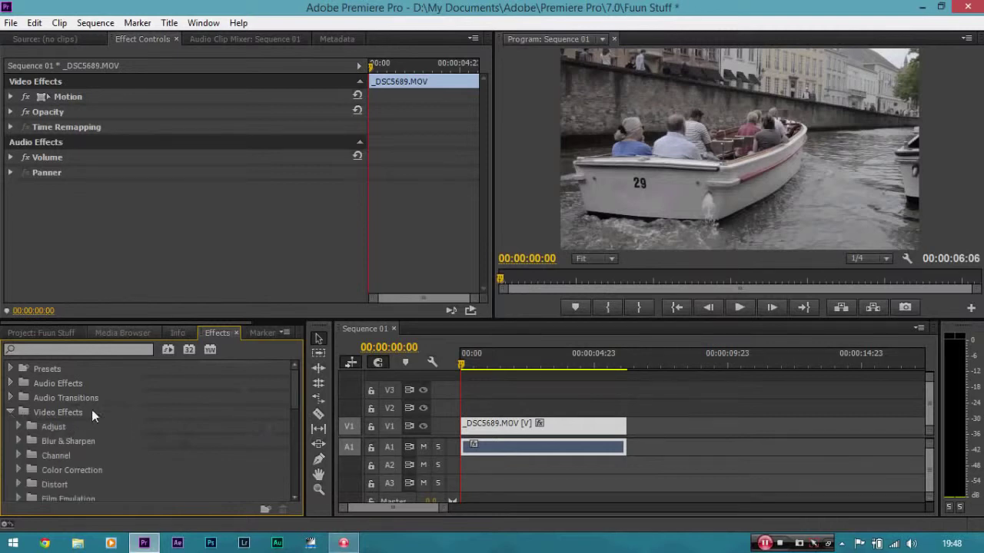
scroll(296, 396, down, 2)
scroll(294, 415, down, 2)
scroll(293, 426, down, 1)
scroll(281, 429, down, 1)
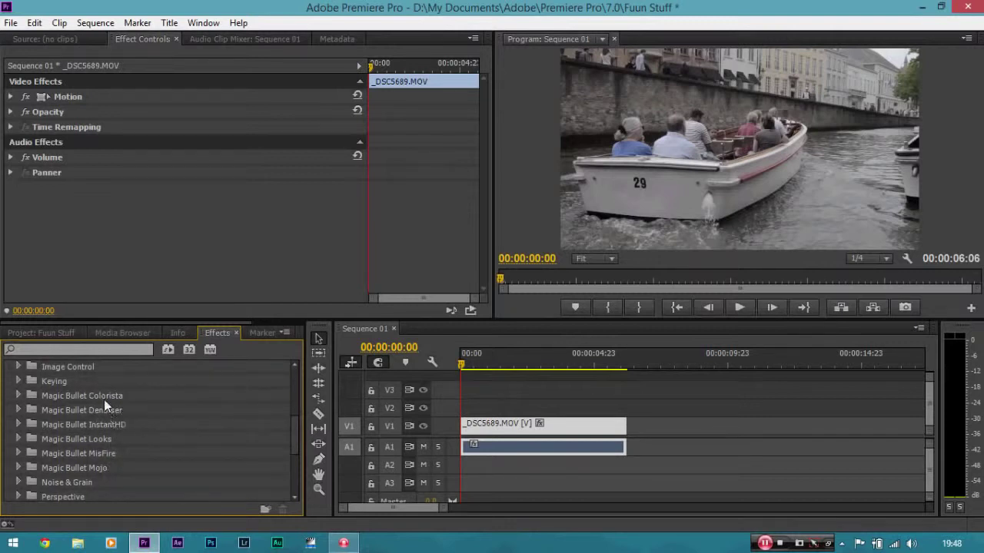
click(19, 396)
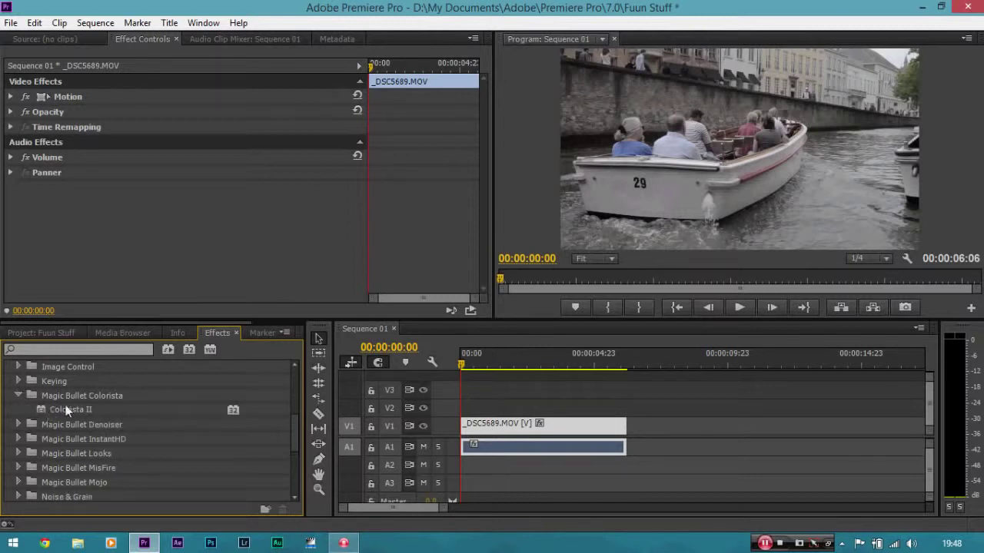
mouse_move(50, 406)
mouse_down()
mouse_move(449, 410)
mouse_move(484, 427)
mouse_up()
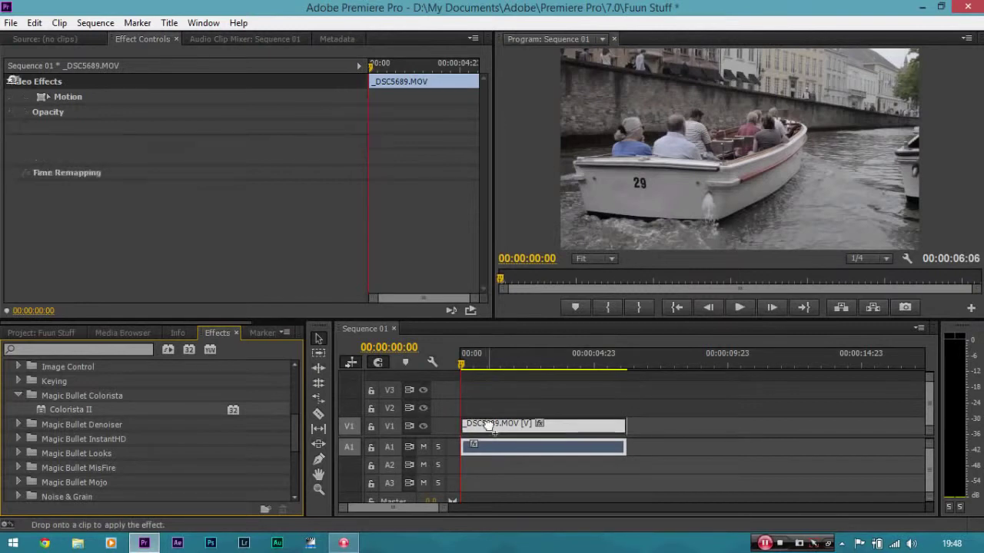
drag(296, 450, 311, 405)
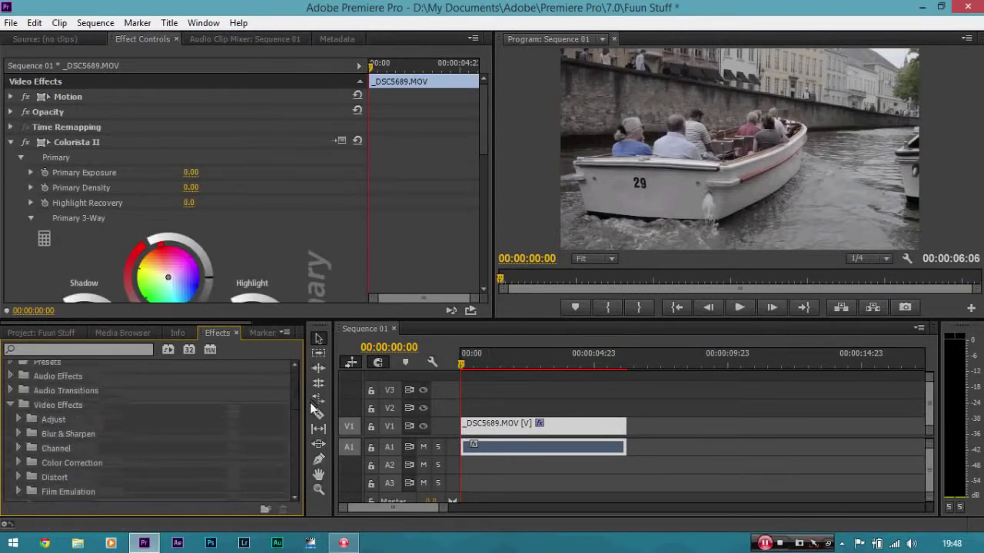
Scroll Colorista II's Primary settings to reveal the Shadow, Midtone and Highlight wheels.
click(19, 458)
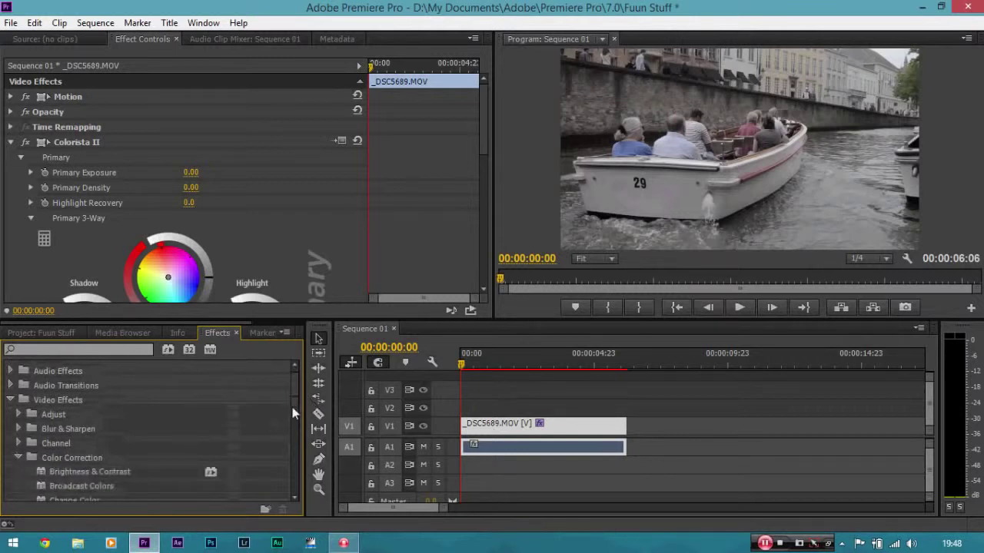
drag(295, 379, 297, 405)
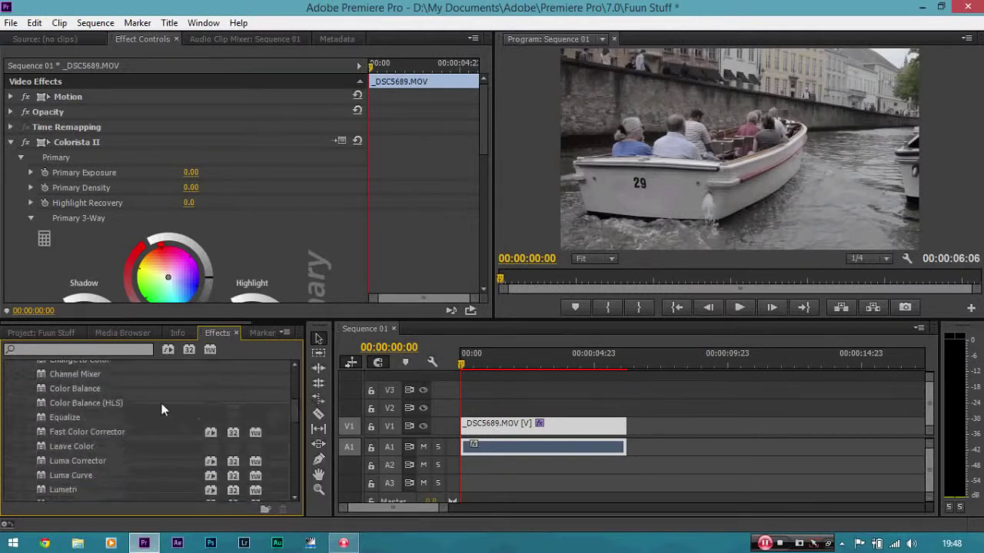
mouse_move(120, 429)
mouse_down()
mouse_move(226, 395)
mouse_move(162, 440)
mouse_up()
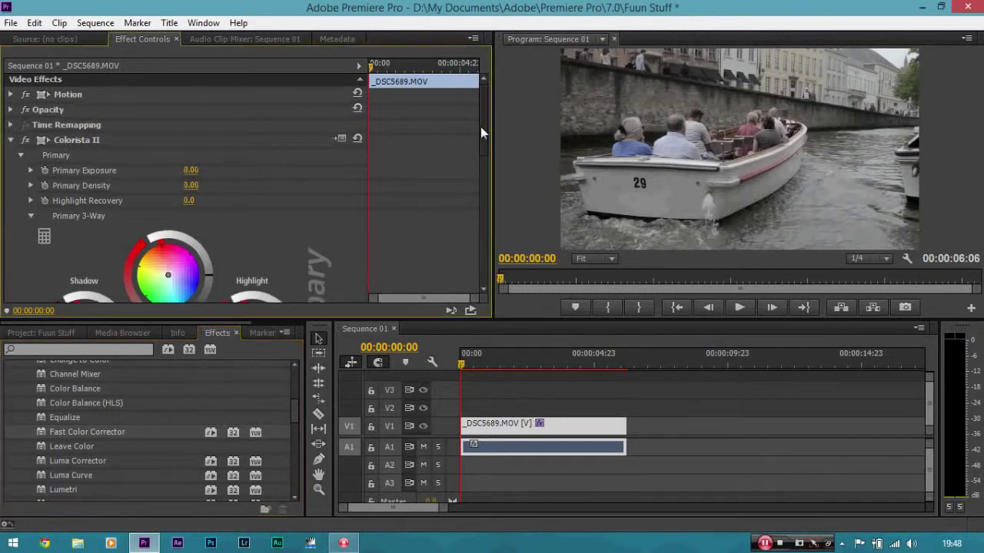
mouse_move(480, 127)
mouse_down()
mouse_move(490, 231)
mouse_move(490, 143)
mouse_move(490, 159)
mouse_up()
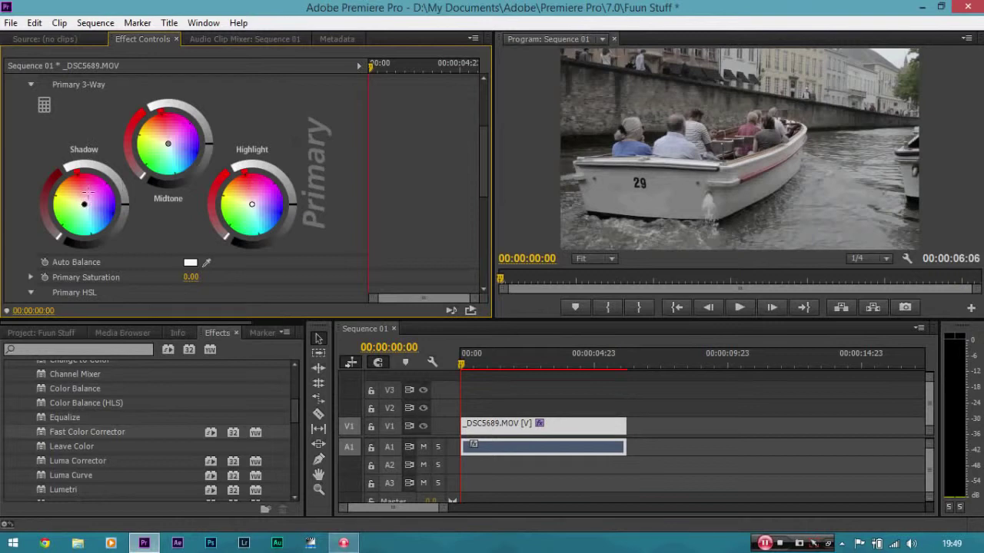
In Colorista II Primary 3-Way, push the Shadow wheel toward blue and the Midtone wheel toward orange.
drag(84, 204, 96, 214)
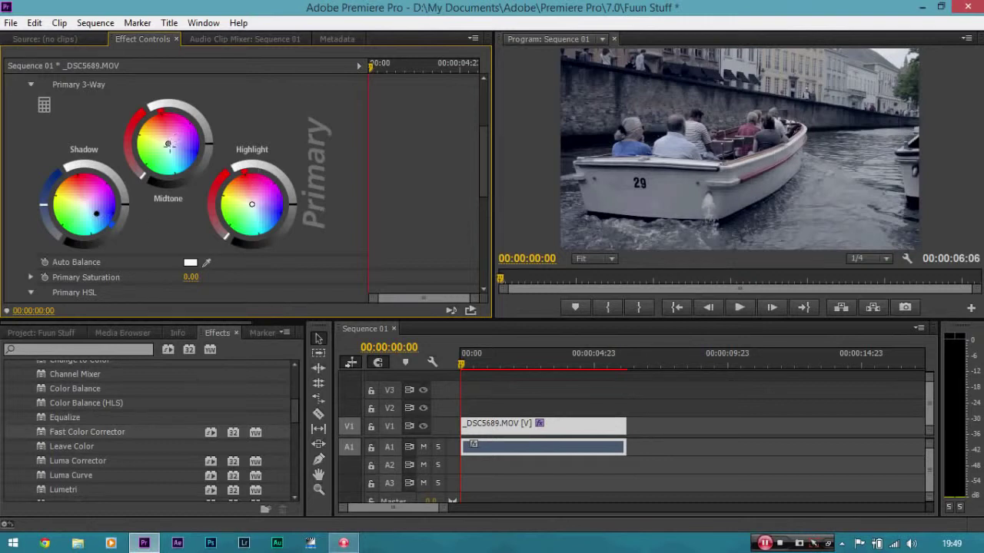
drag(168, 143, 156, 129)
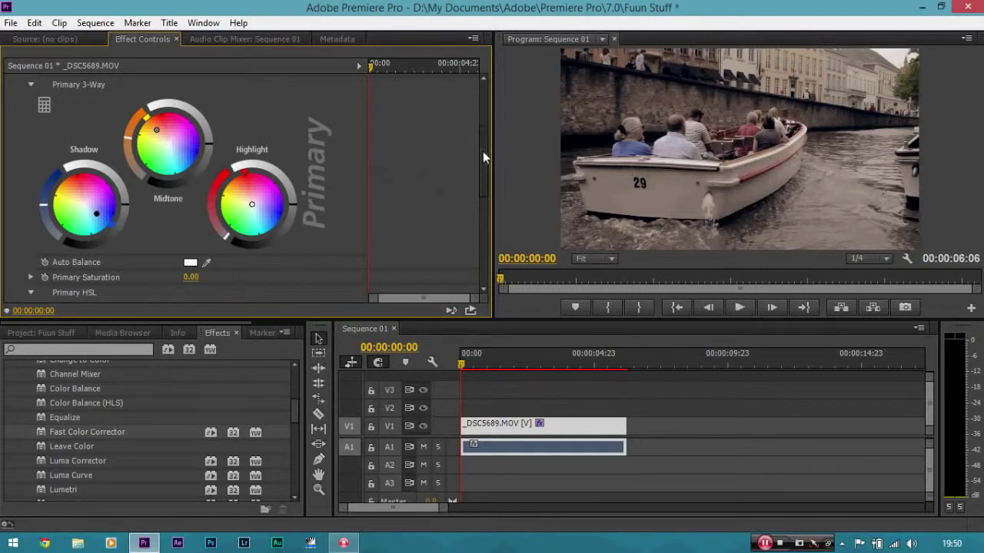
Raise Colorista II Primary Saturation to 100.00.
scroll(483, 151, down, 2)
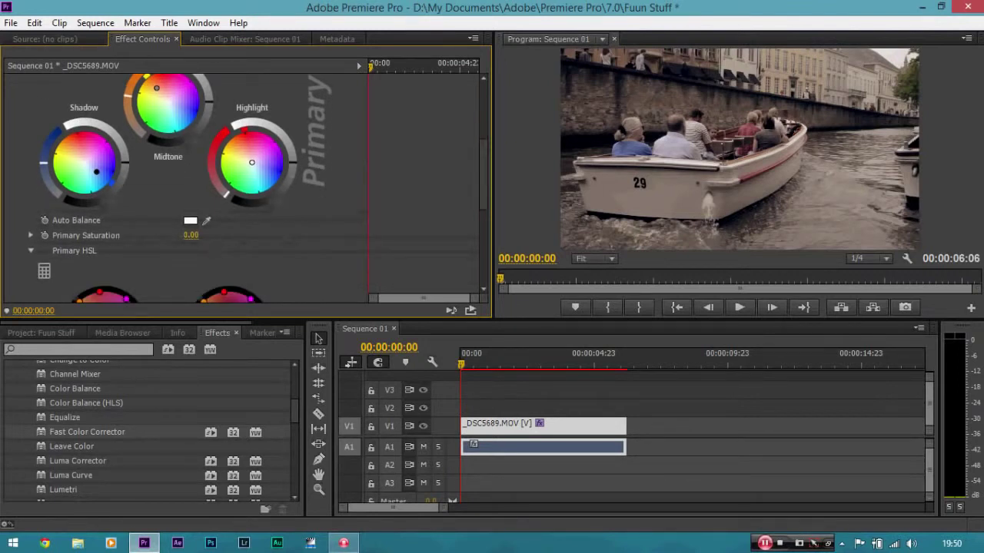
mouse_move(191, 235)
mouse_down()
mouse_move(246, 236)
mouse_move(201, 235)
mouse_up()
scroll(482, 179, up, 1)
Brighten the highlights with the Highlight wheel's outer ring, returning Effect Controls to the top.
drag(481, 179, 481, 171)
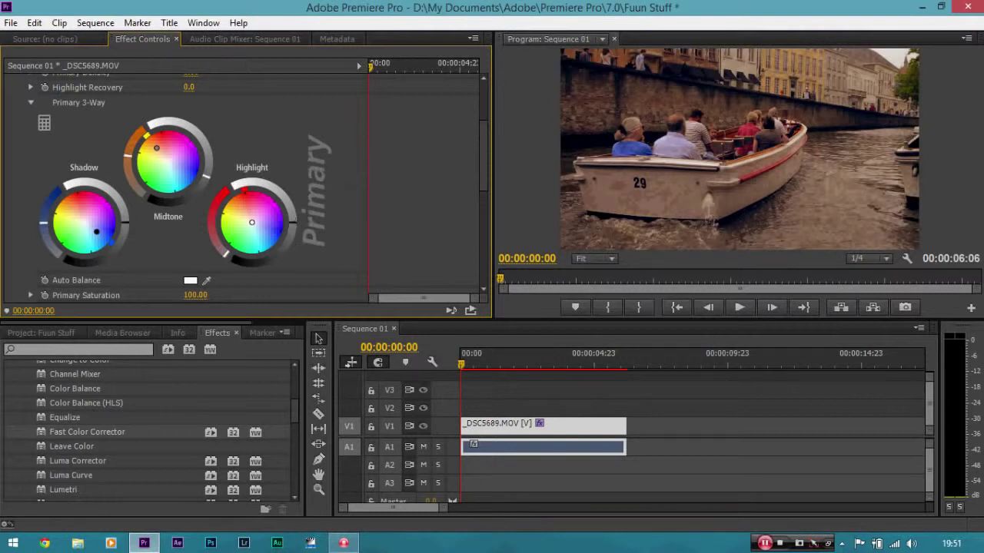
drag(293, 221, 289, 206)
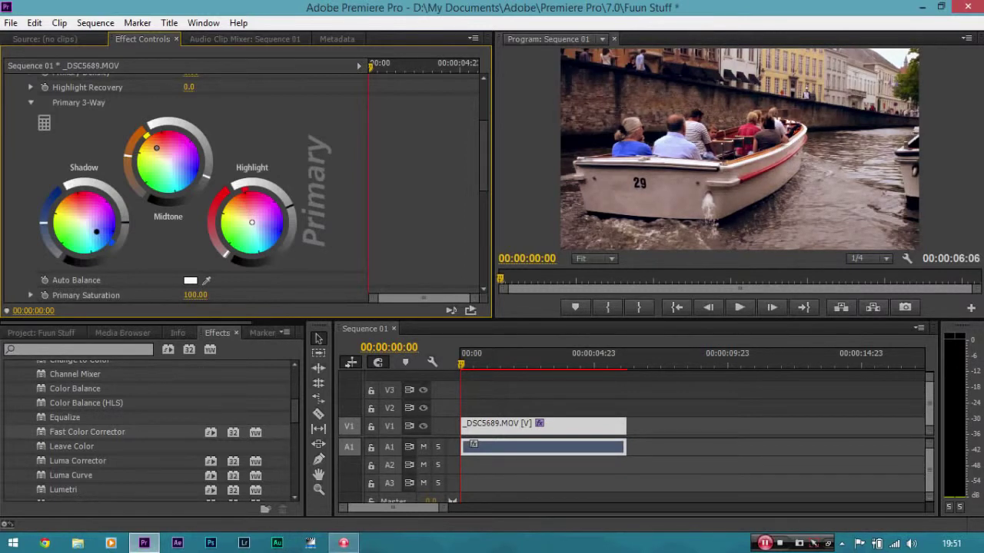
drag(290, 206, 289, 203)
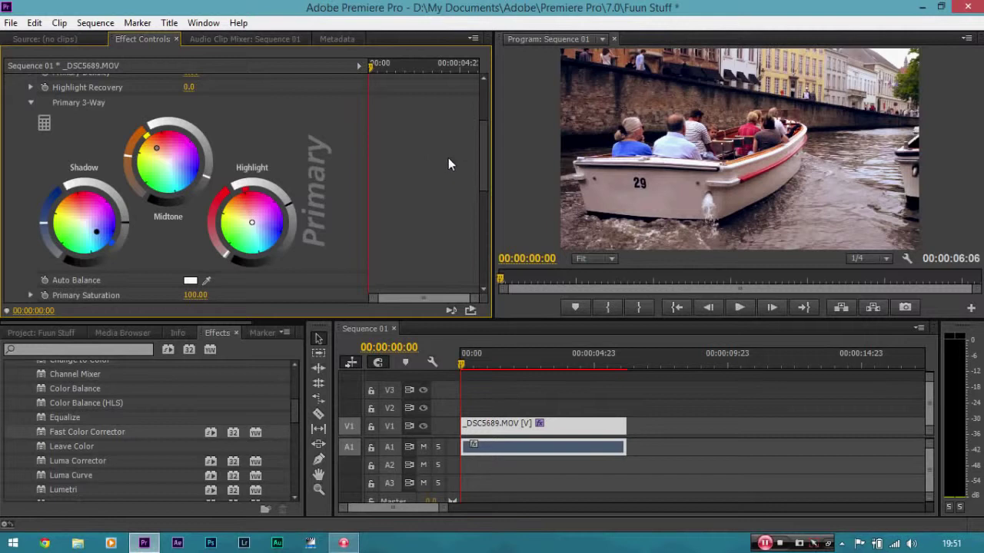
scroll(482, 142, up, 5)
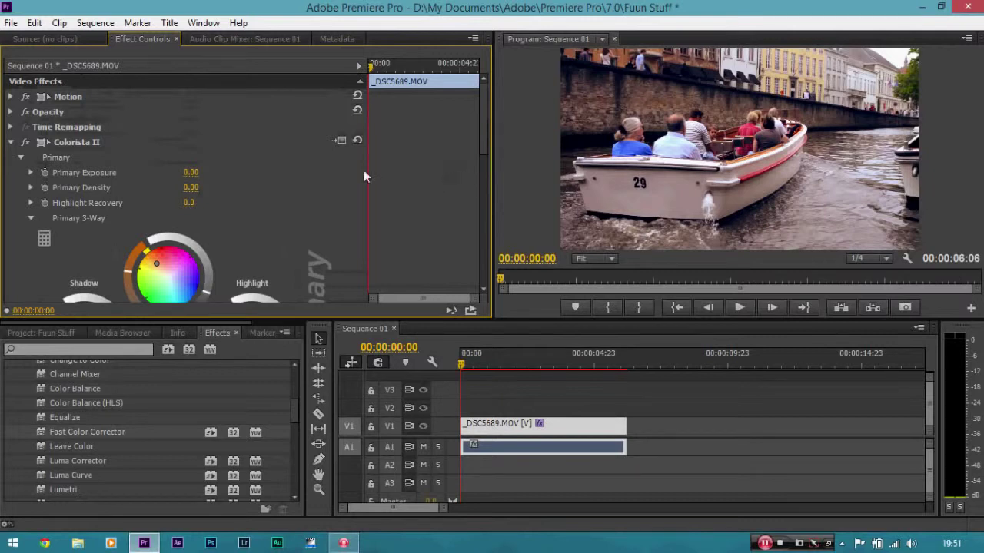
click(24, 142)
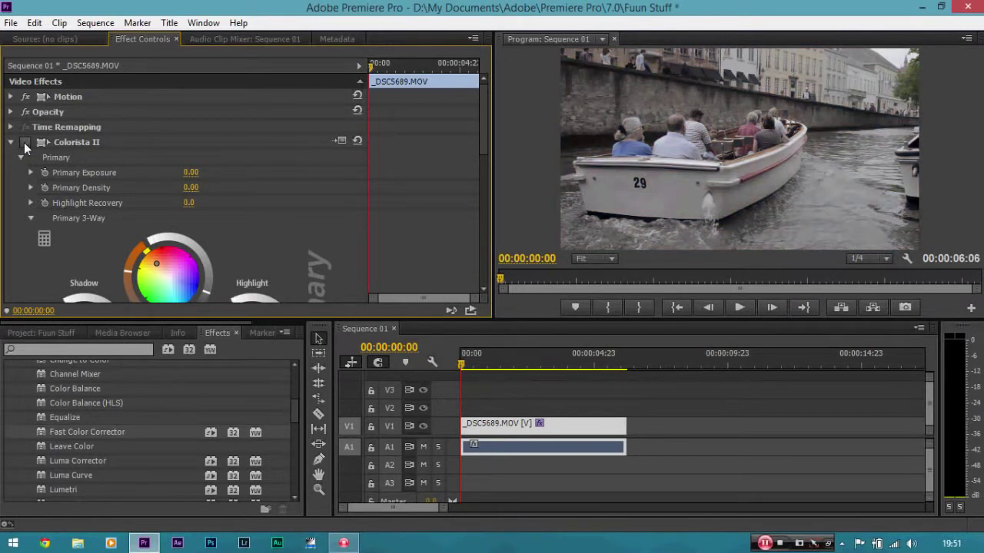
click(24, 142)
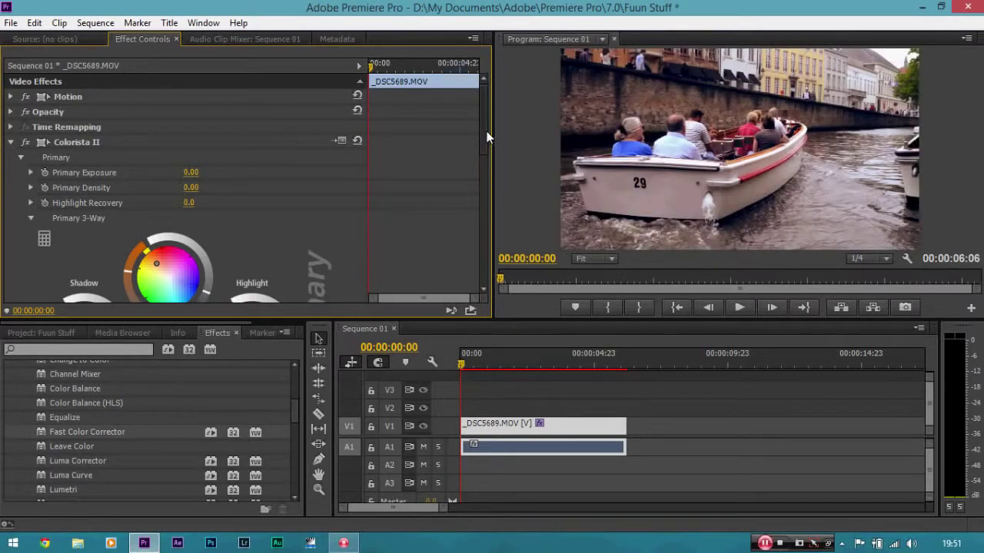
drag(484, 149, 484, 182)
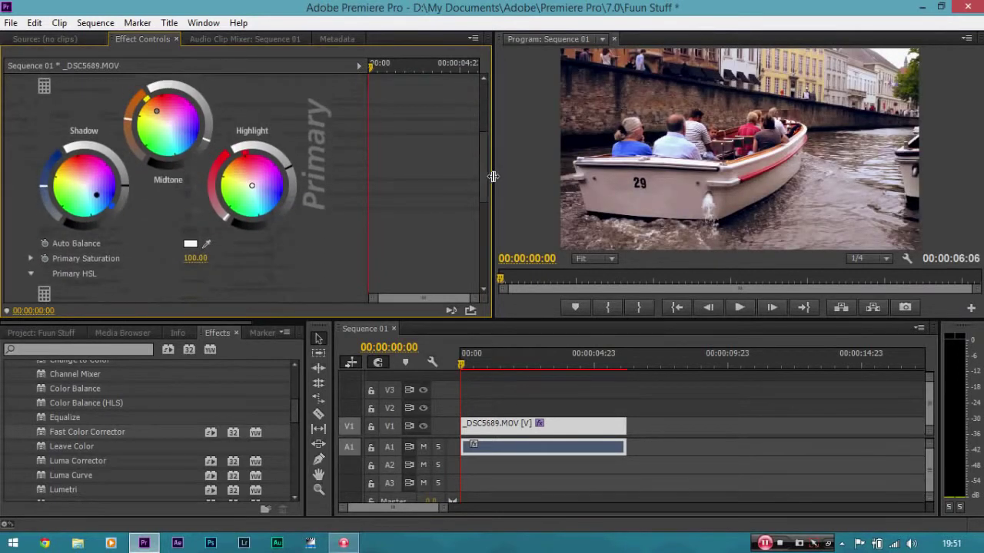
drag(485, 152, 483, 95)
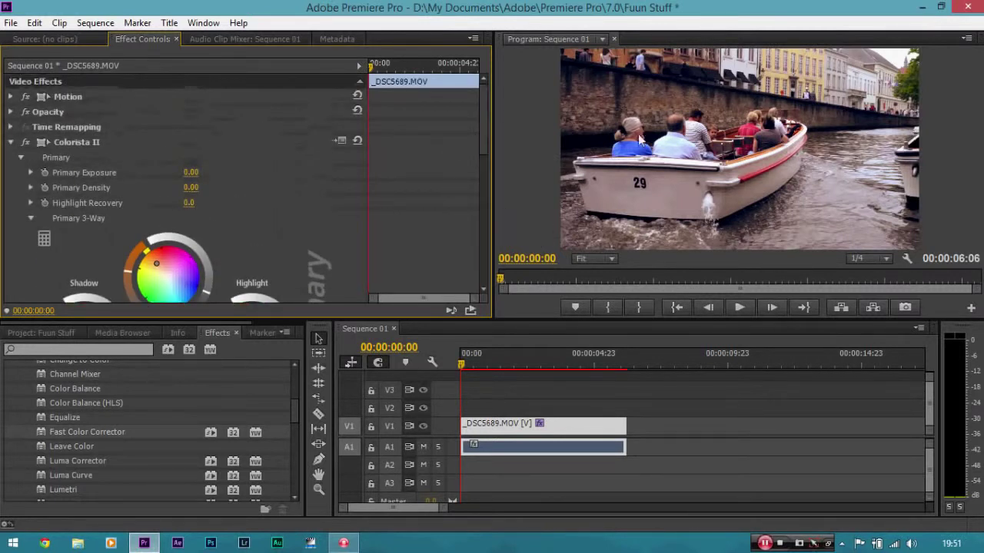
click(607, 259)
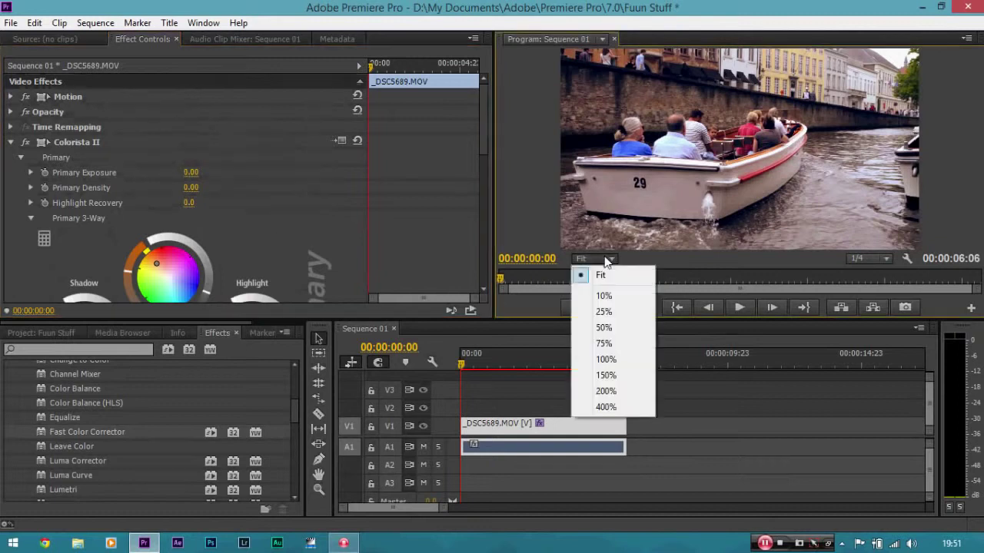
click(606, 376)
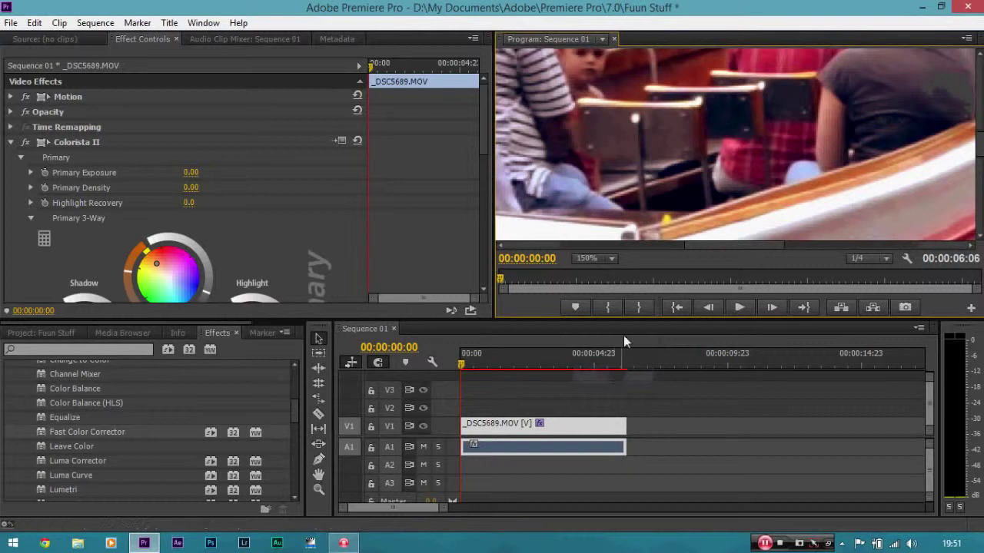
key(h)
mouse_move(587, 162)
mouse_down()
mouse_move(588, 151)
mouse_move(590, 160)
mouse_move(668, 186)
mouse_move(714, 161)
mouse_move(685, 136)
mouse_move(687, 125)
mouse_up()
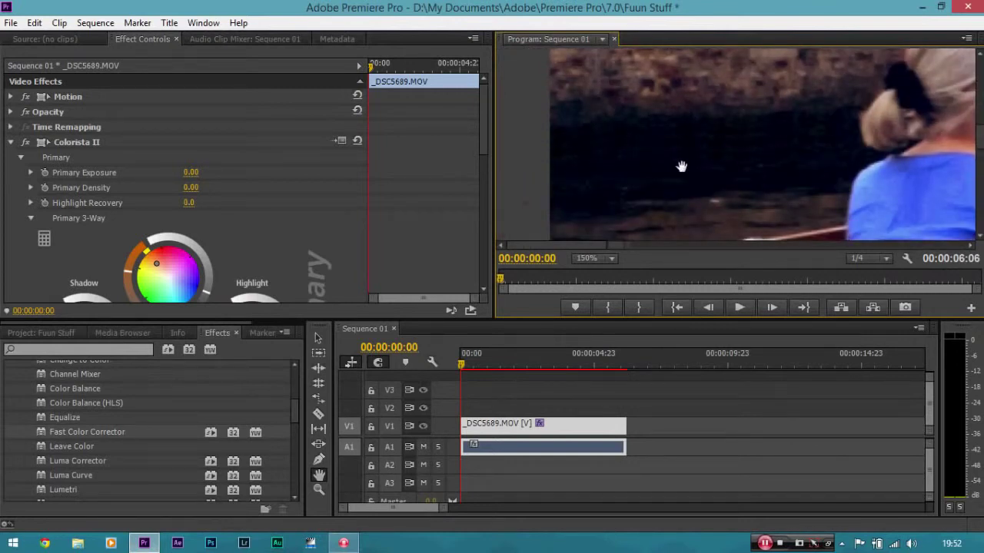
mouse_move(478, 124)
mouse_down()
mouse_move(482, 154)
mouse_move(484, 123)
mouse_up()
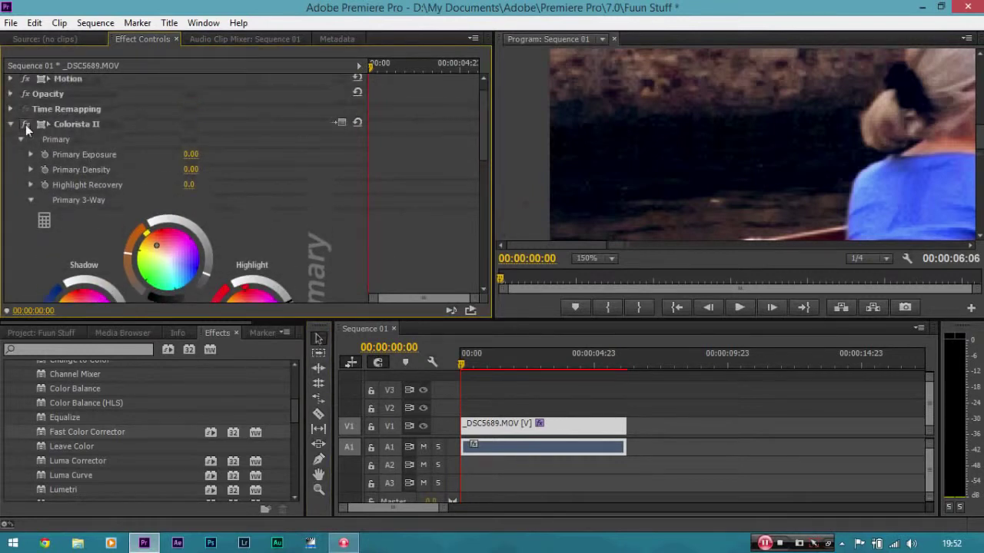
click(25, 125)
click(25, 124)
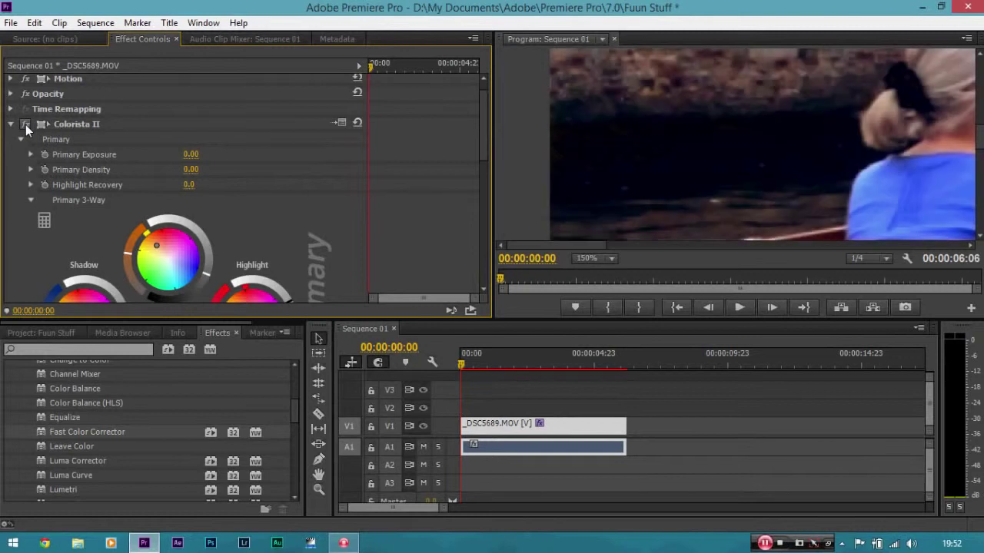
click(25, 125)
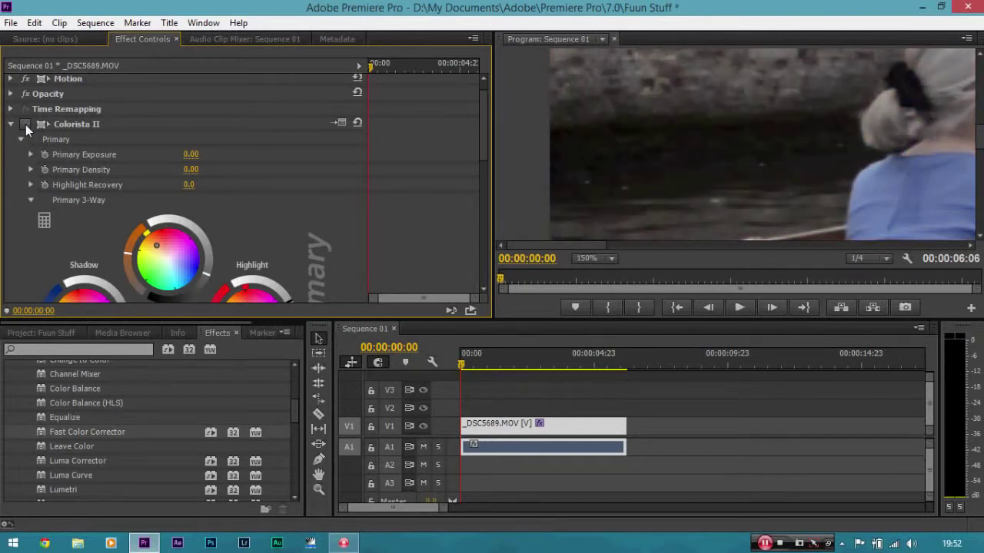
click(25, 125)
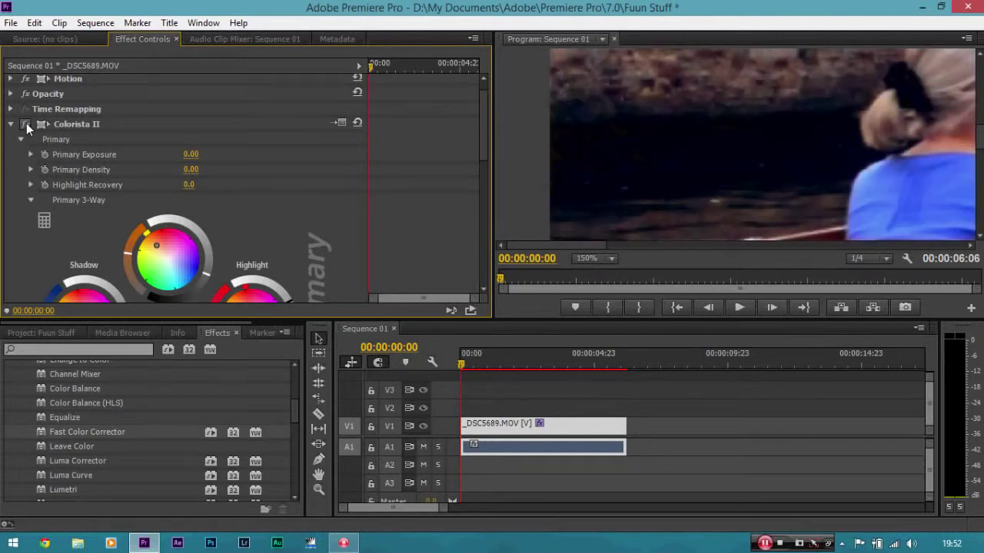
drag(484, 118, 482, 145)
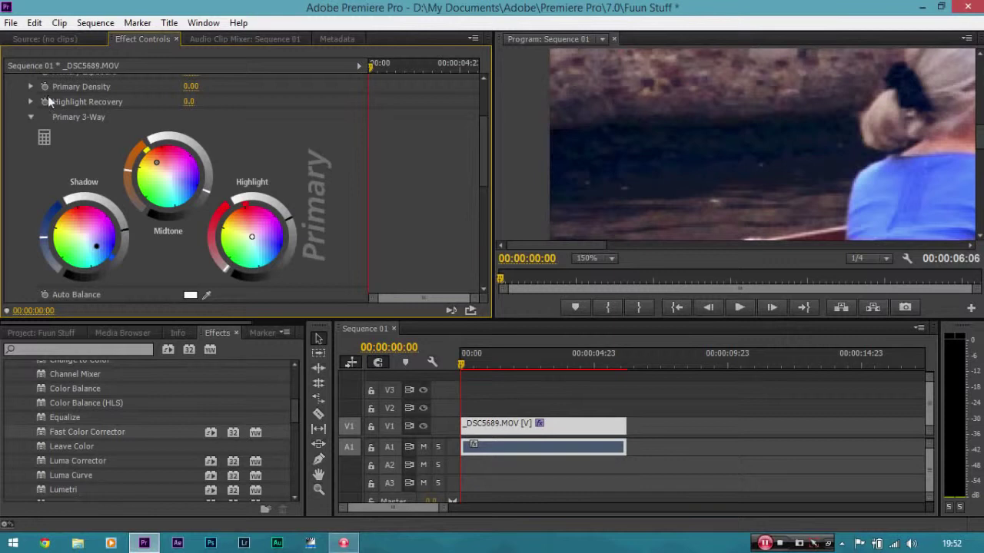
scroll(176, 158, up, 3)
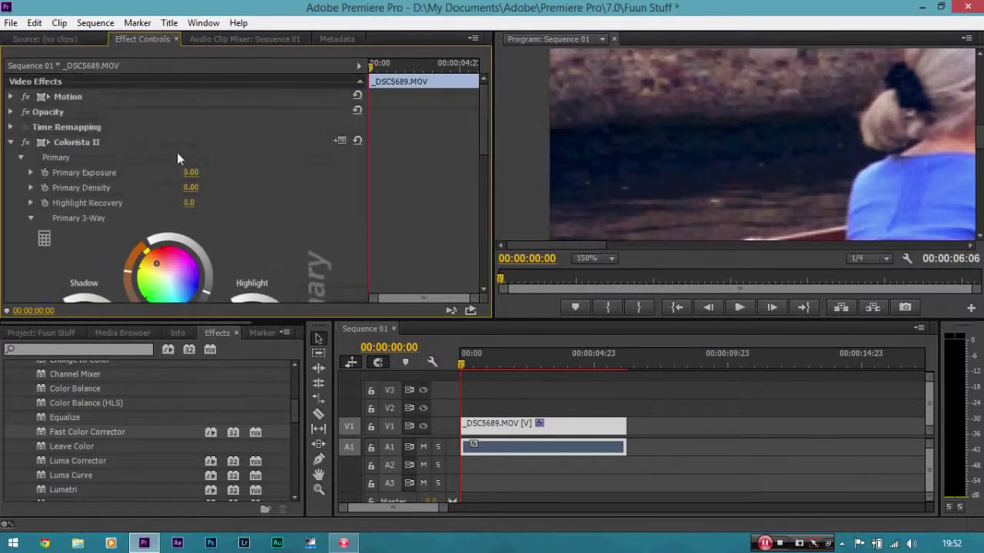
click(26, 143)
click(27, 143)
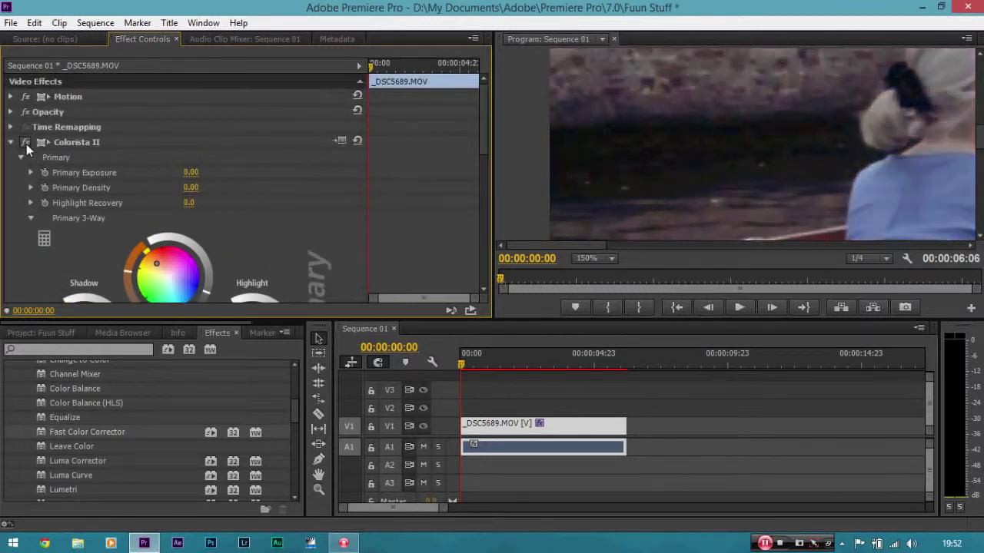
click(606, 259)
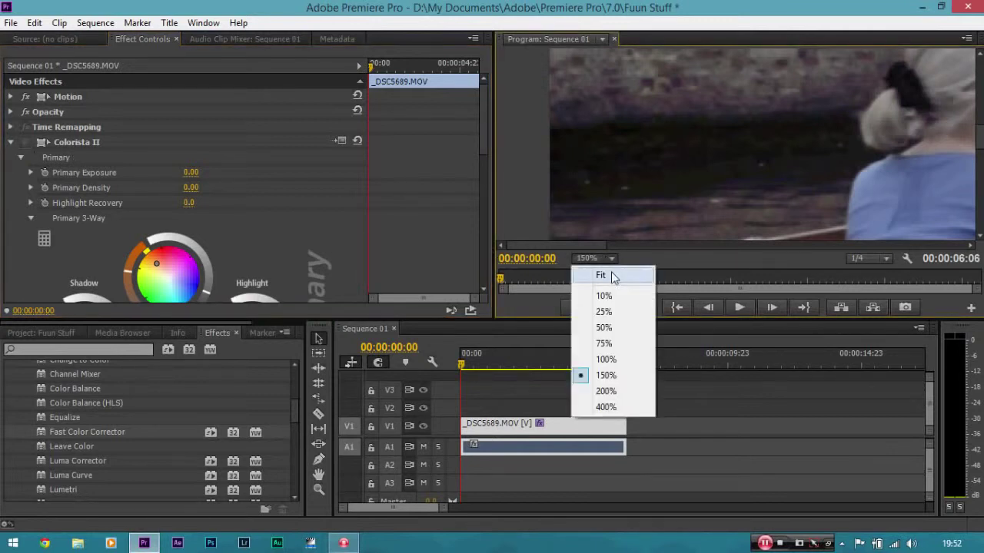
click(601, 275)
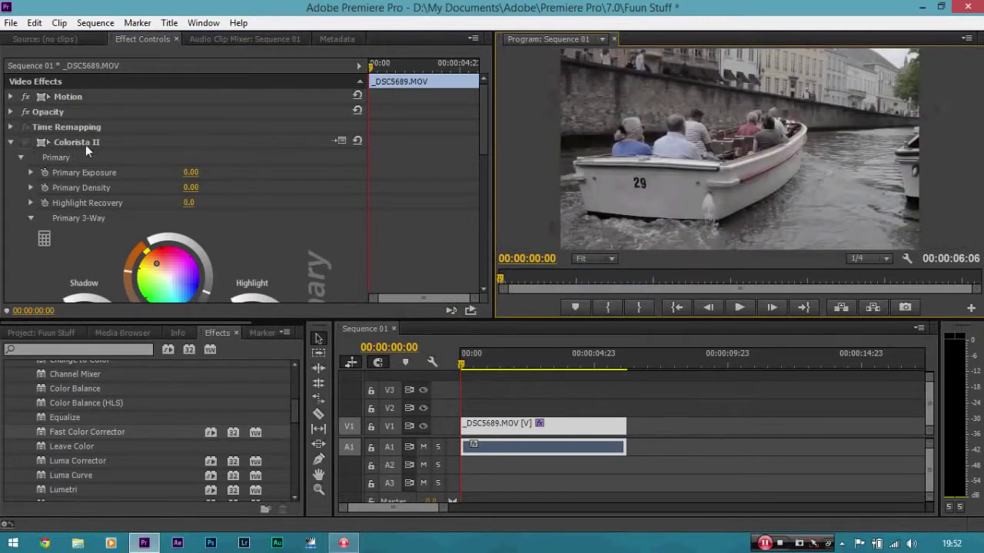
click(28, 141)
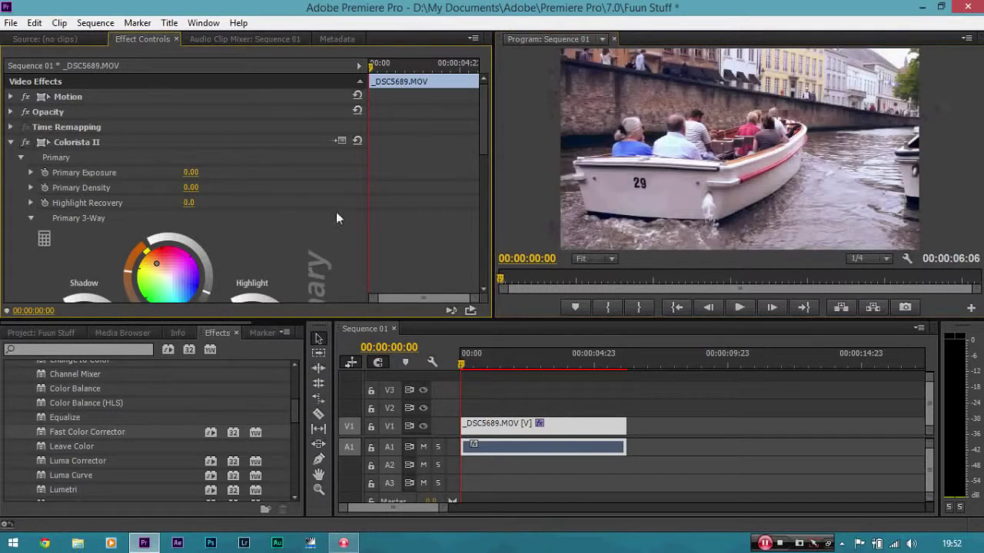
drag(485, 140, 483, 157)
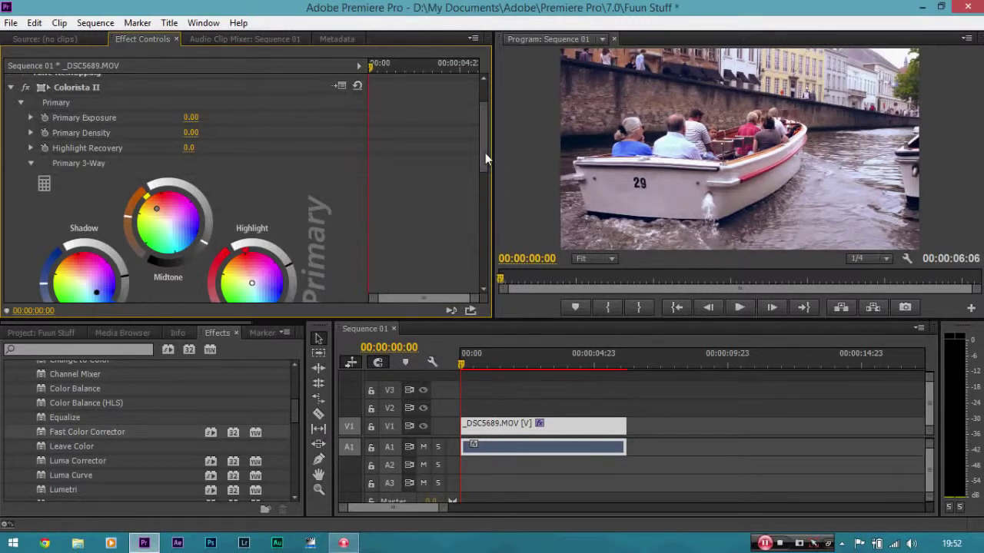
drag(485, 153, 477, 255)
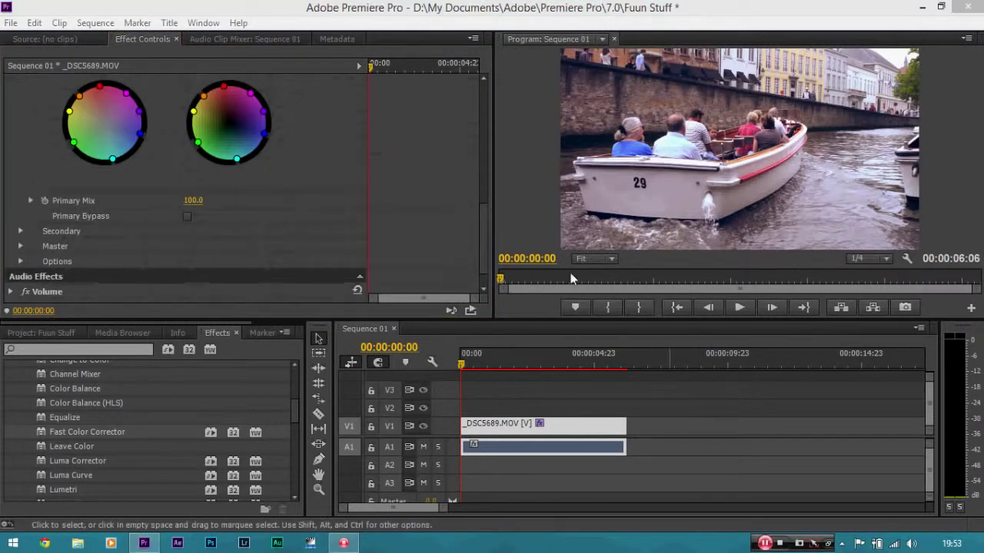
click(443, 192)
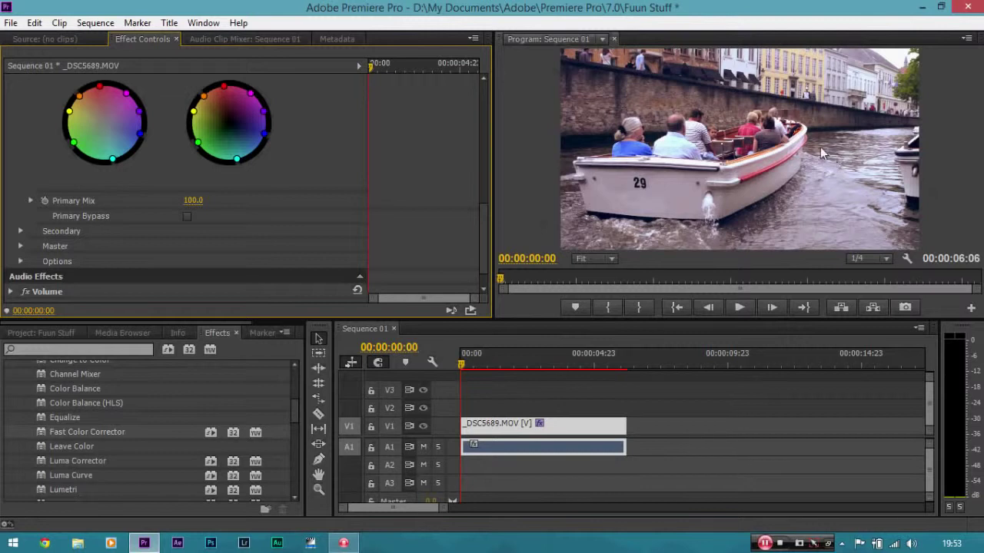
click(575, 432)
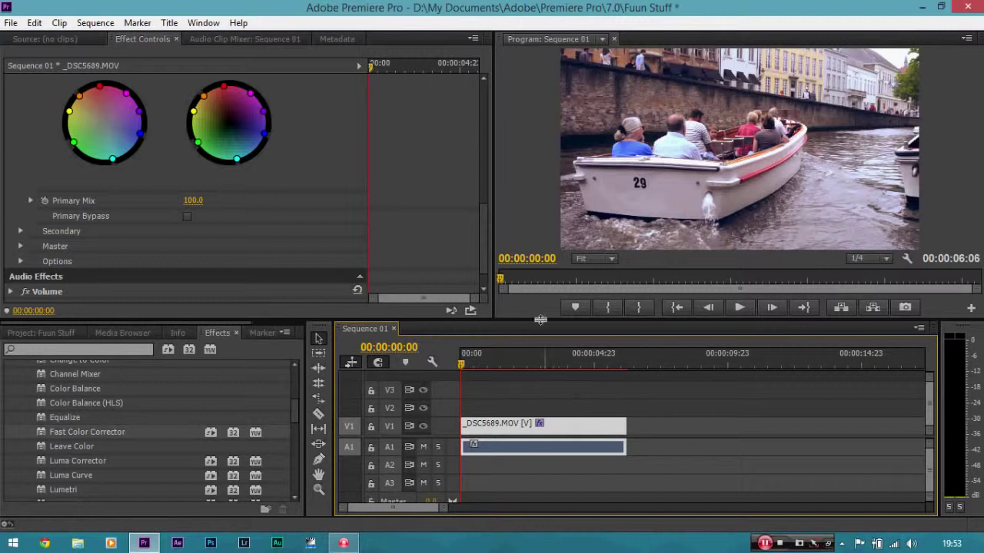
Create a new sequence from the DSLR 1080p24 preset with its frame height changed to 800 (1920×800).
click(11, 23)
mouse_move(34, 39)
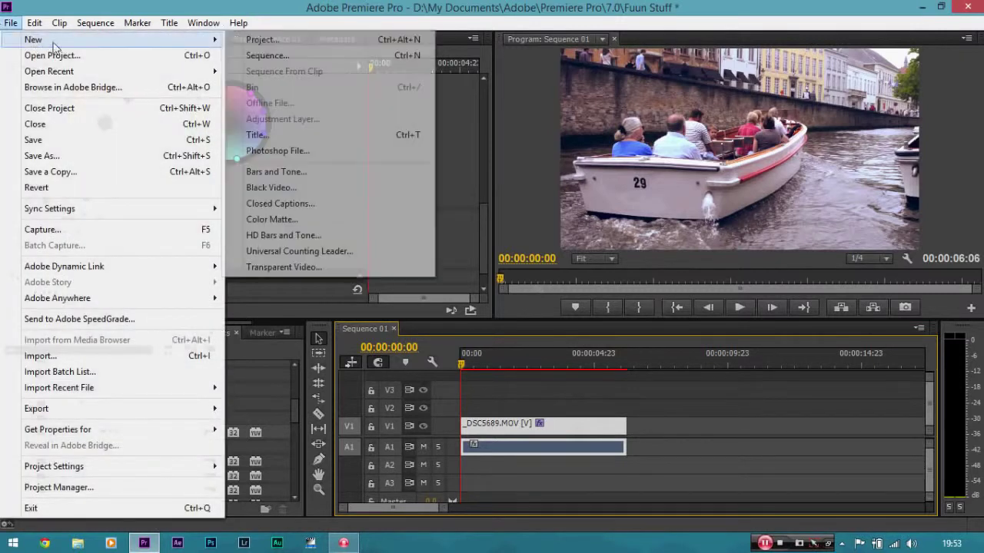
click(253, 57)
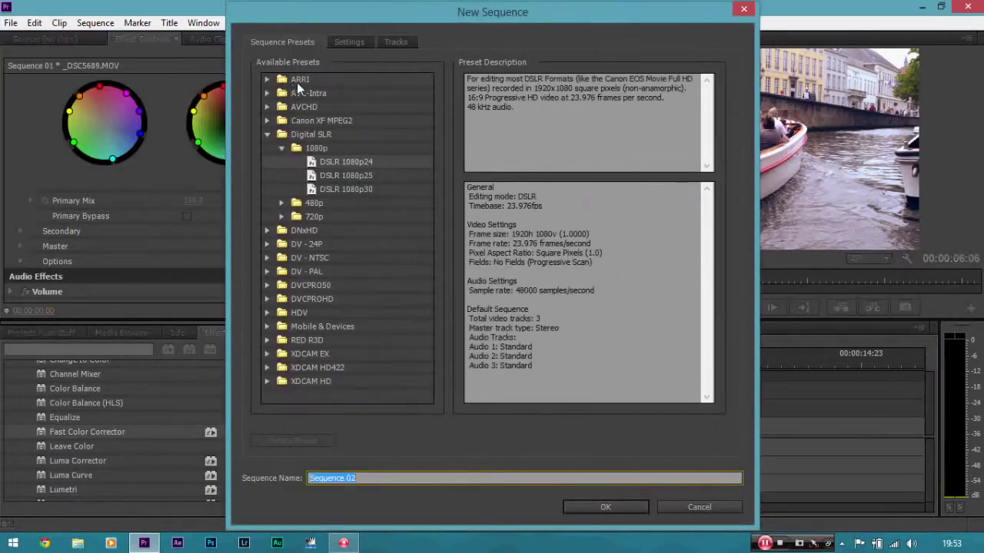
click(336, 162)
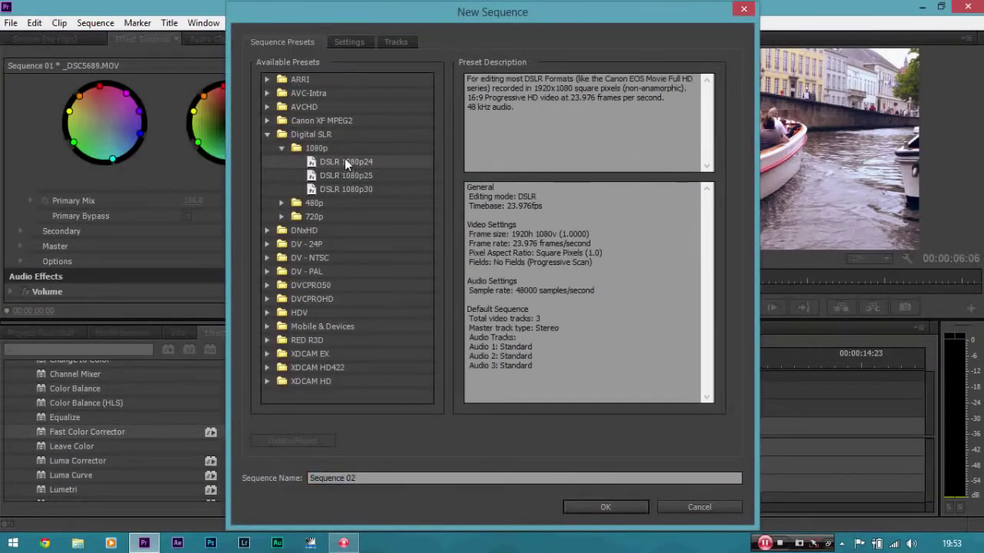
click(347, 42)
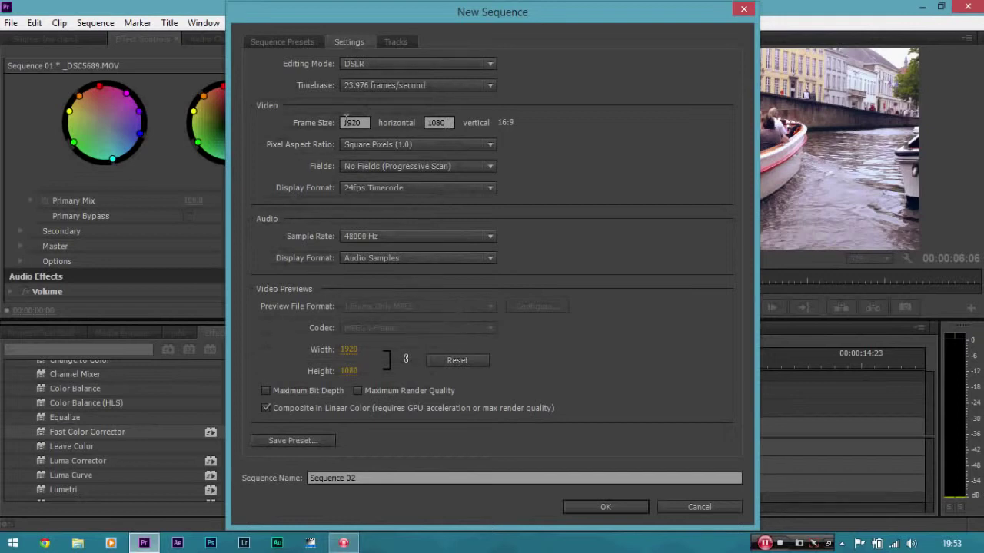
click(434, 123)
text(800)
key(Return)
Confirm creation of Sequence 02, then compare both sequence tabs, ending on Sequence 01.
click(605, 507)
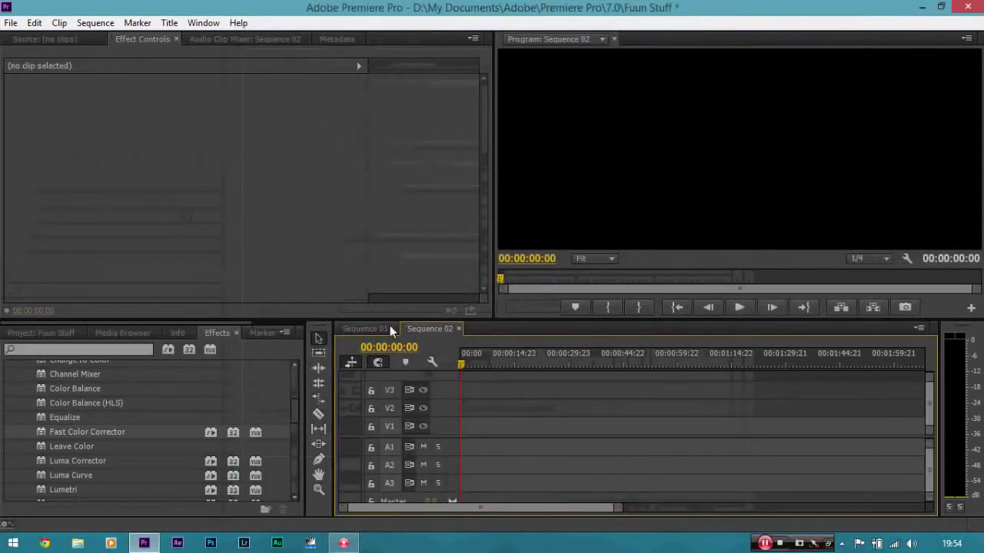
click(382, 328)
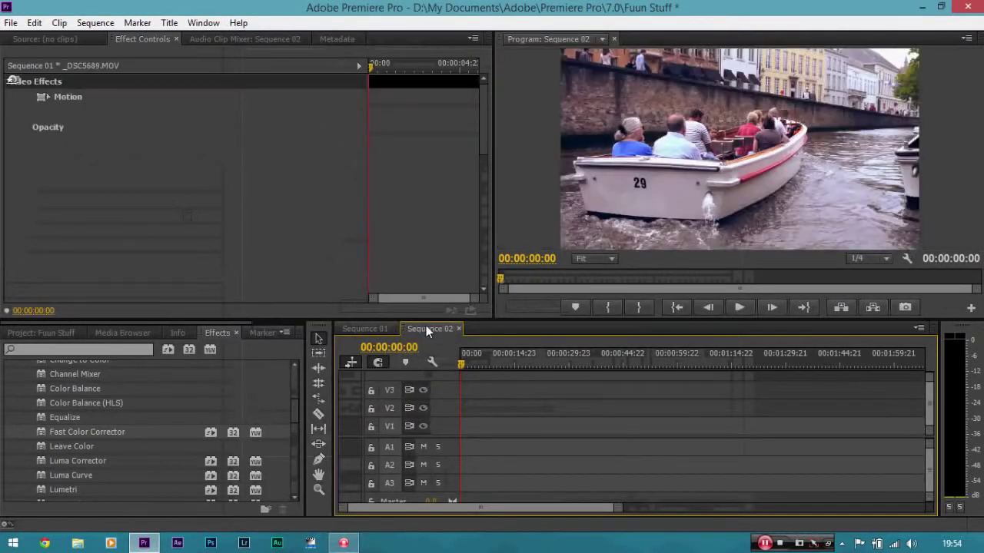
click(427, 327)
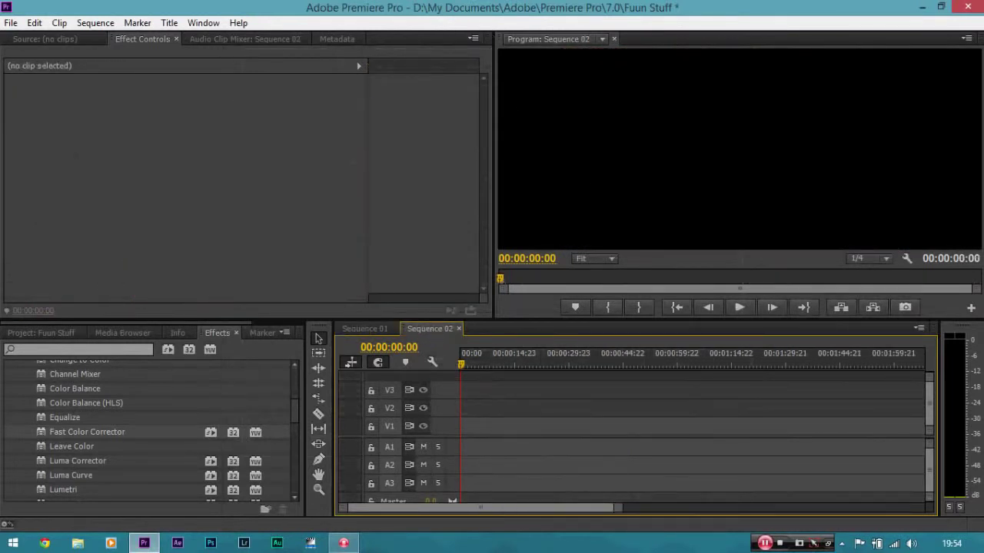
click(416, 329)
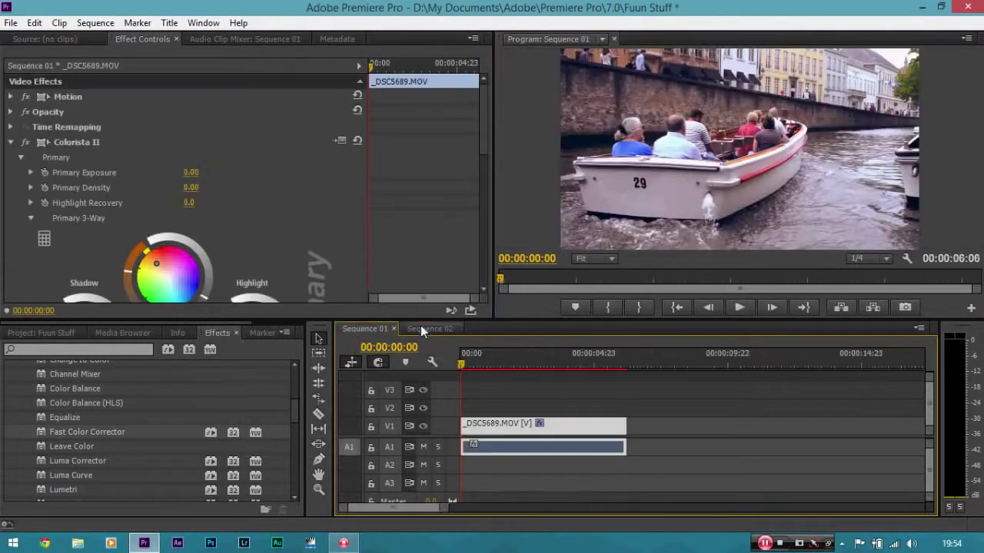
click(420, 325)
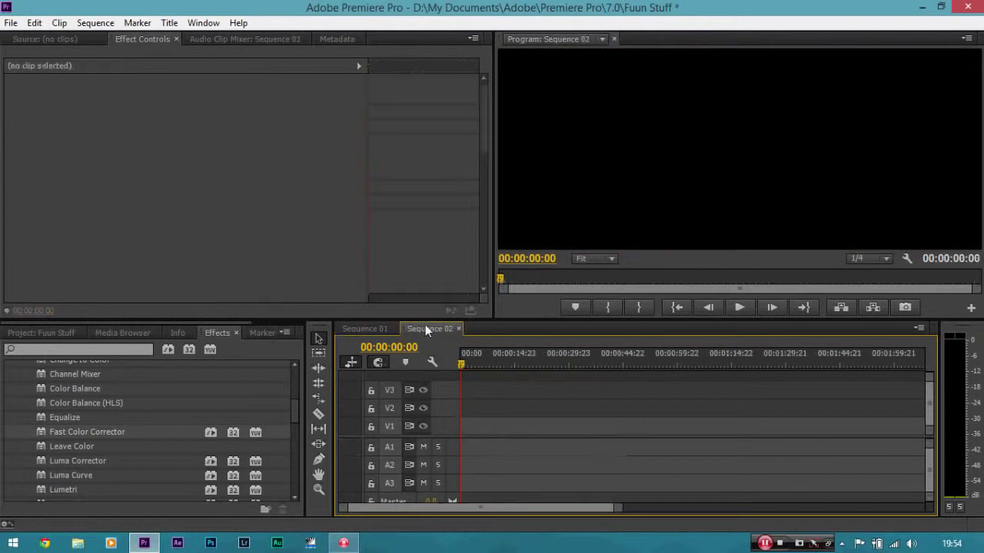
click(375, 329)
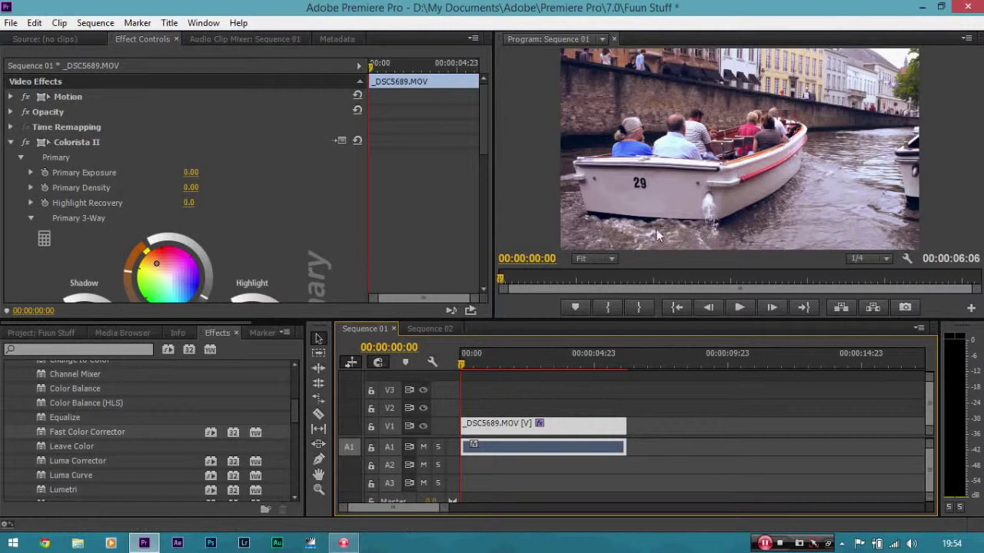
Copy the graded boat clip from Sequence 01 into Sequence 02 and preview its start.
right_click(592, 429)
click(626, 37)
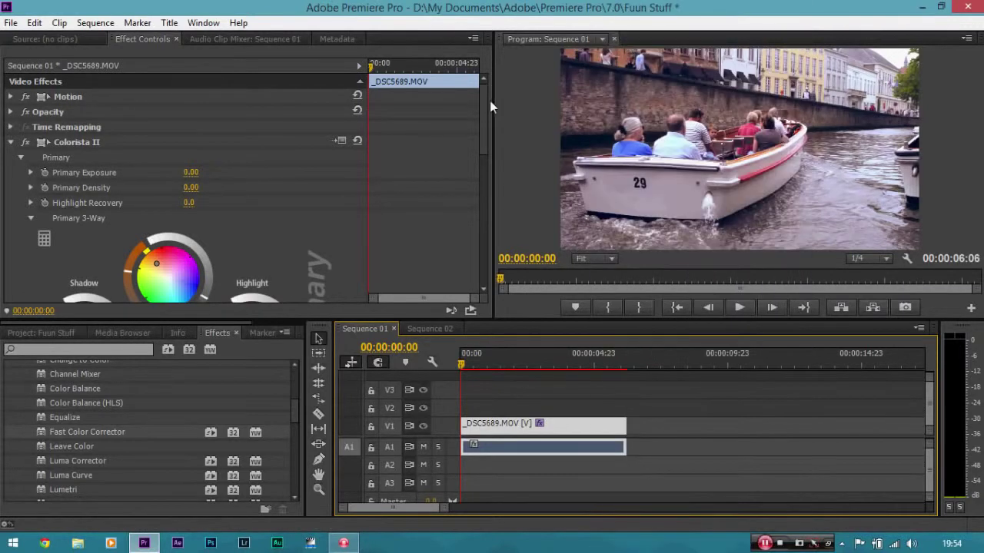
drag(485, 102, 477, 82)
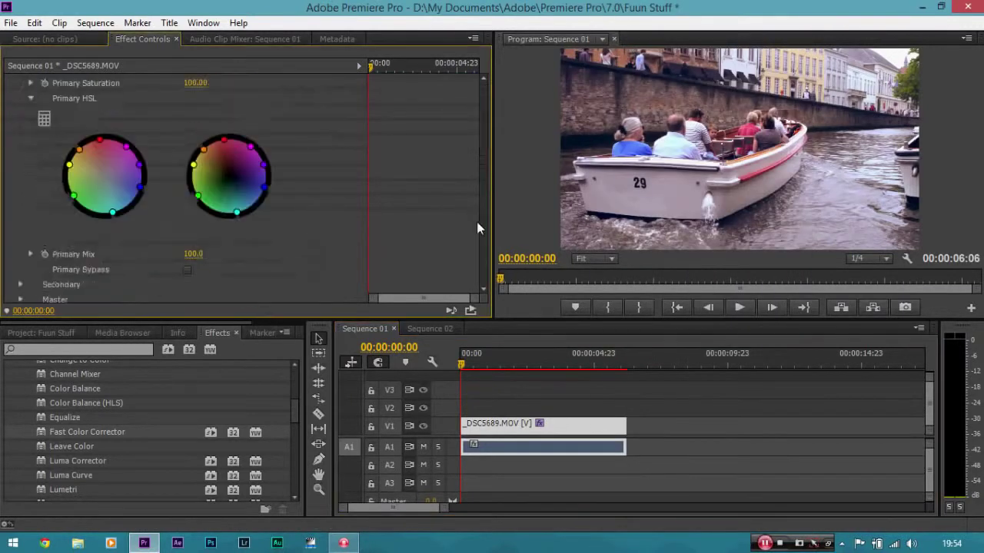
click(447, 332)
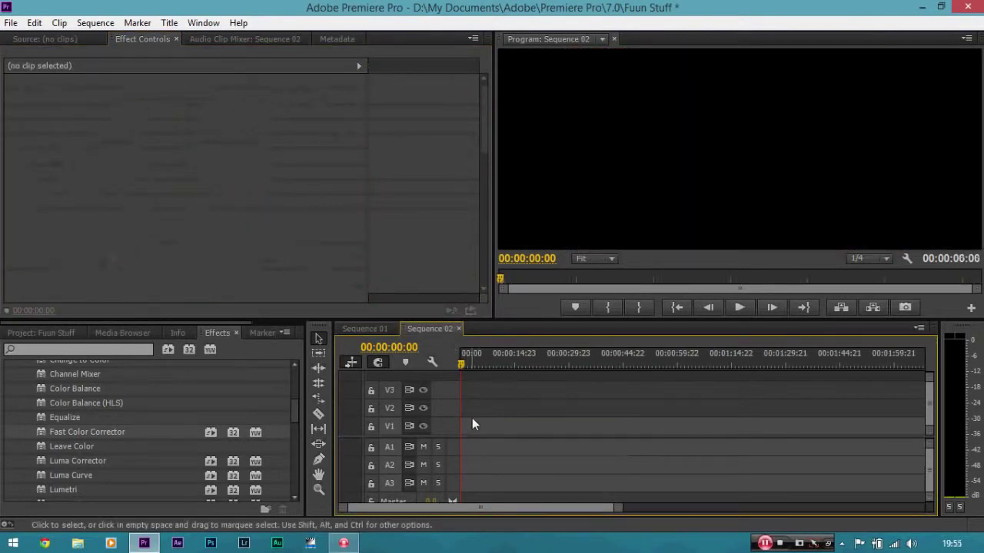
key(ctrl+v)
drag(479, 356, 465, 364)
key(=)
key(=)
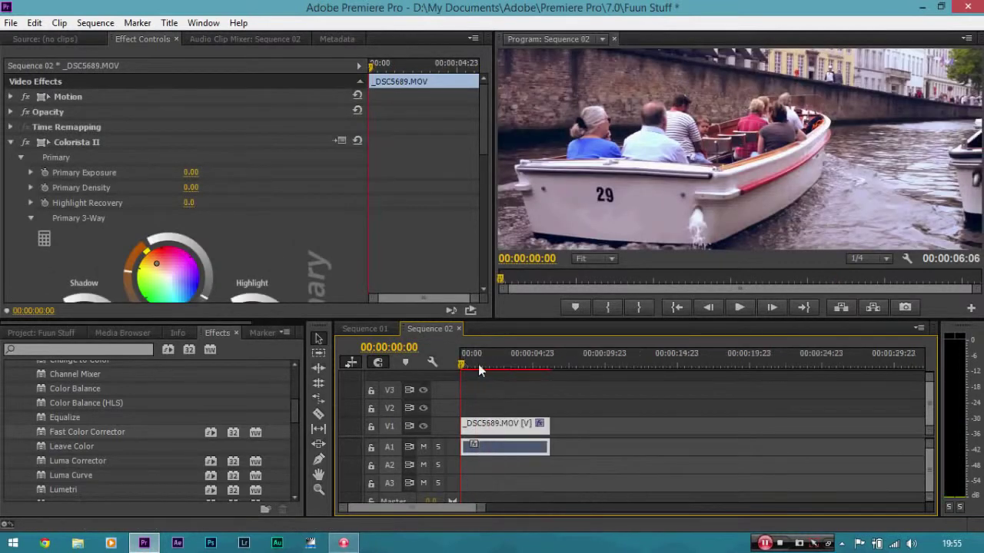
key(space)
key(space)
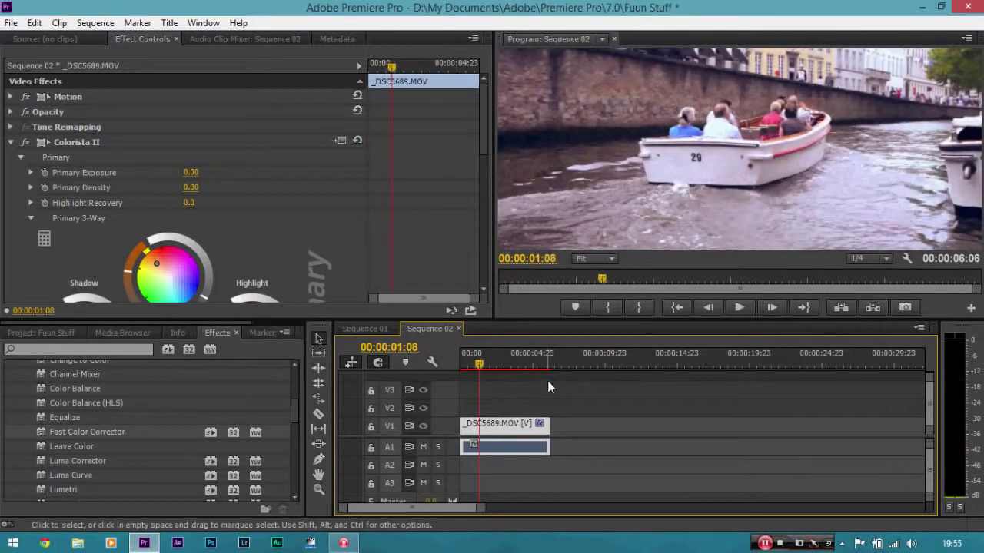
Raise the clip's Motion Position Y from 400 to 513 to reframe it.
click(11, 97)
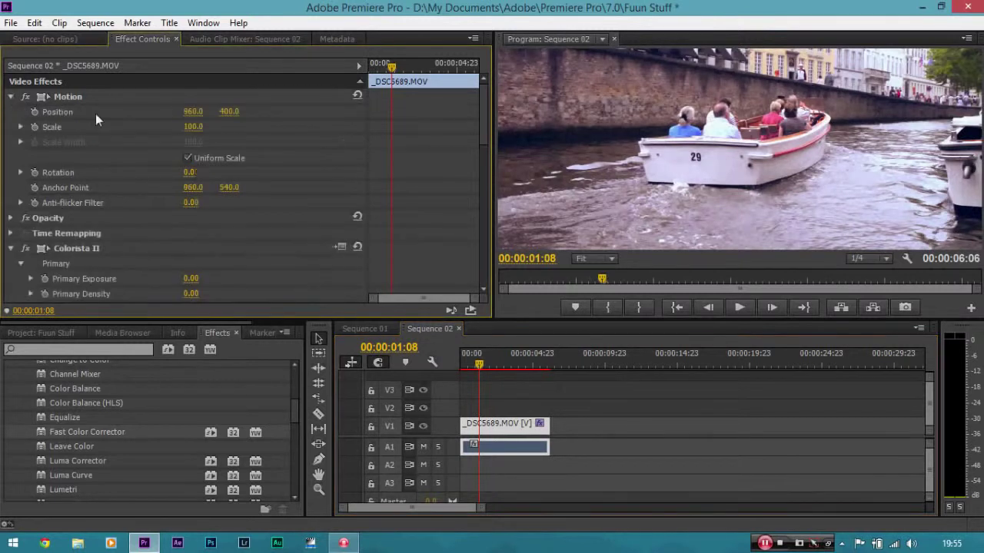
mouse_move(228, 112)
mouse_down()
mouse_move(261, 111)
mouse_move(234, 111)
mouse_up()
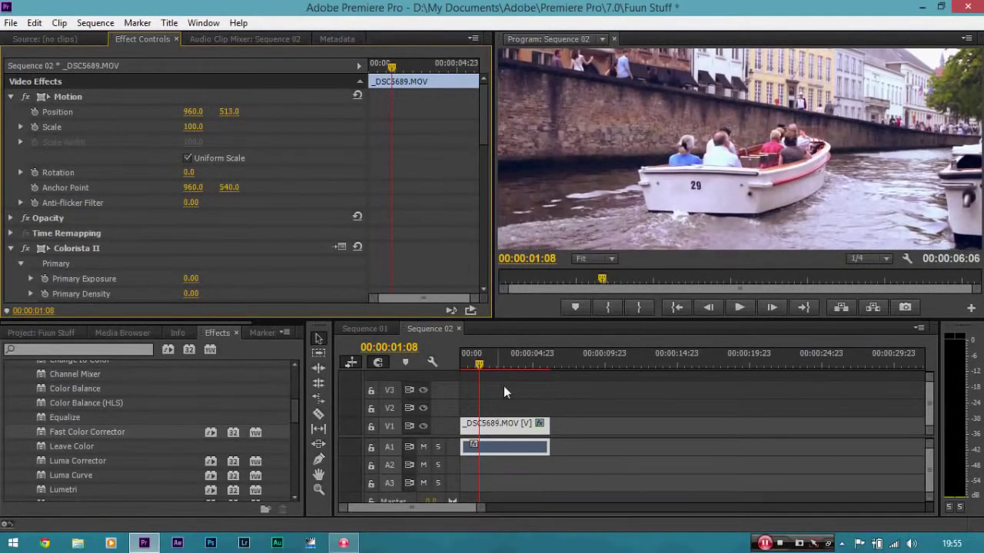
click(526, 428)
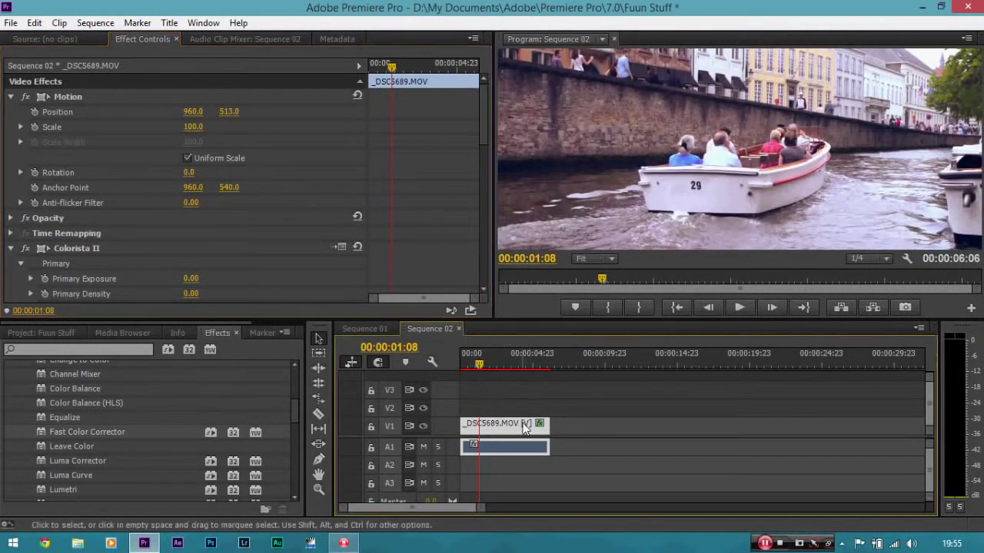
Zoom the Program monitor to 150% on the boat's number 29, then search effects for 'shar'.
click(607, 259)
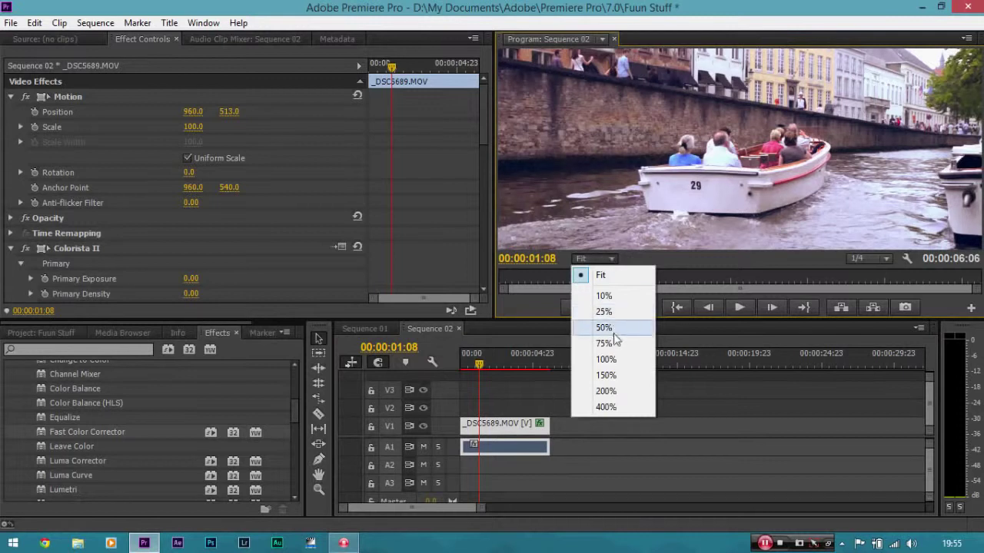
click(614, 374)
key(h)
drag(740, 231, 756, 139)
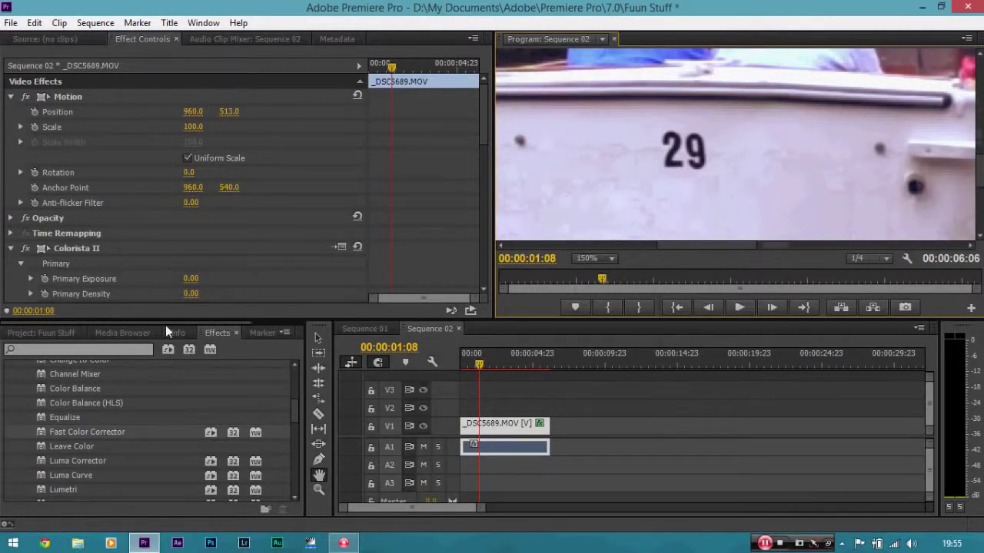
click(113, 349)
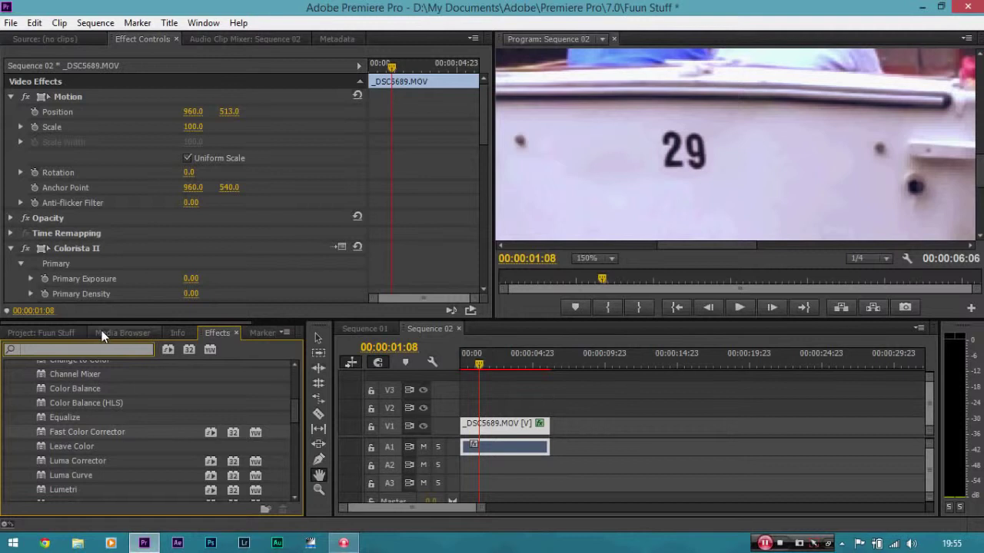
text(shar)
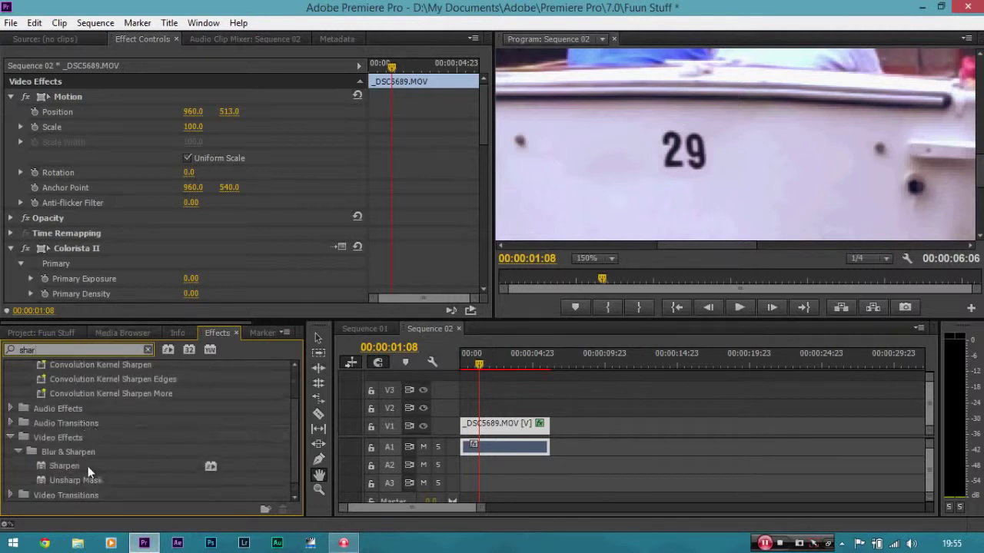
Apply the Sharpen effect to the boat clip with an Amount of 20.
click(71, 465)
drag(72, 464, 303, 381)
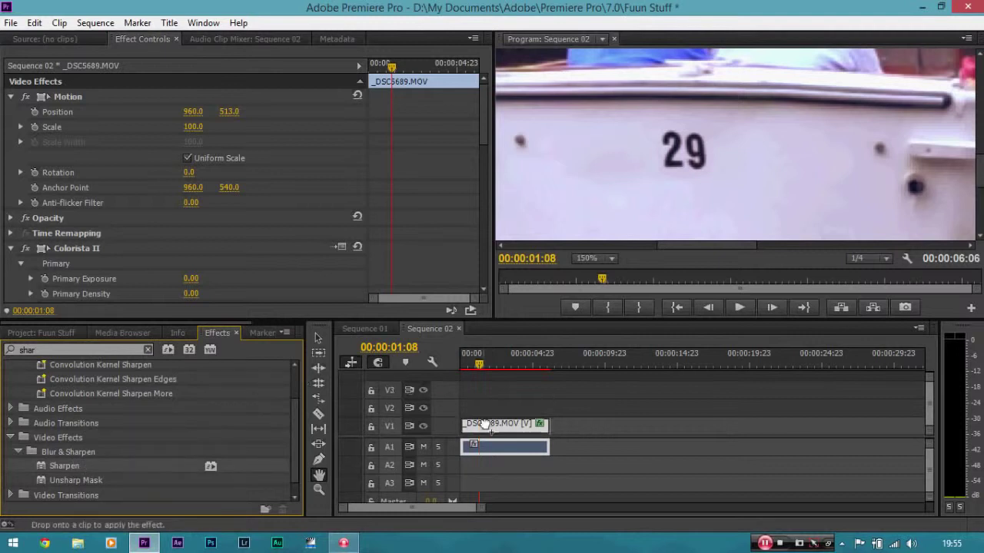
mouse_move(303, 380)
mouse_down()
mouse_move(489, 110)
mouse_move(477, 259)
mouse_up()
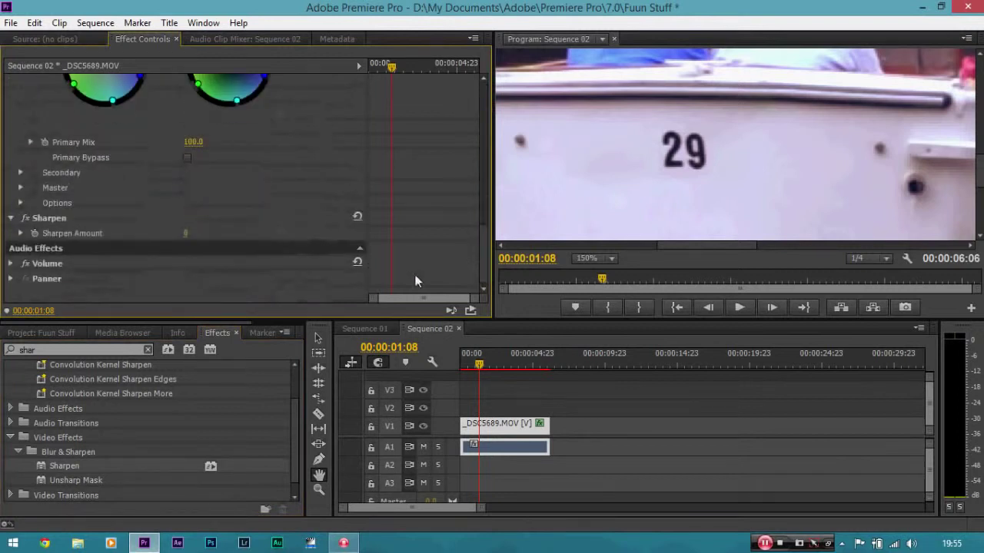
click(194, 233)
key(Return)
click(186, 233)
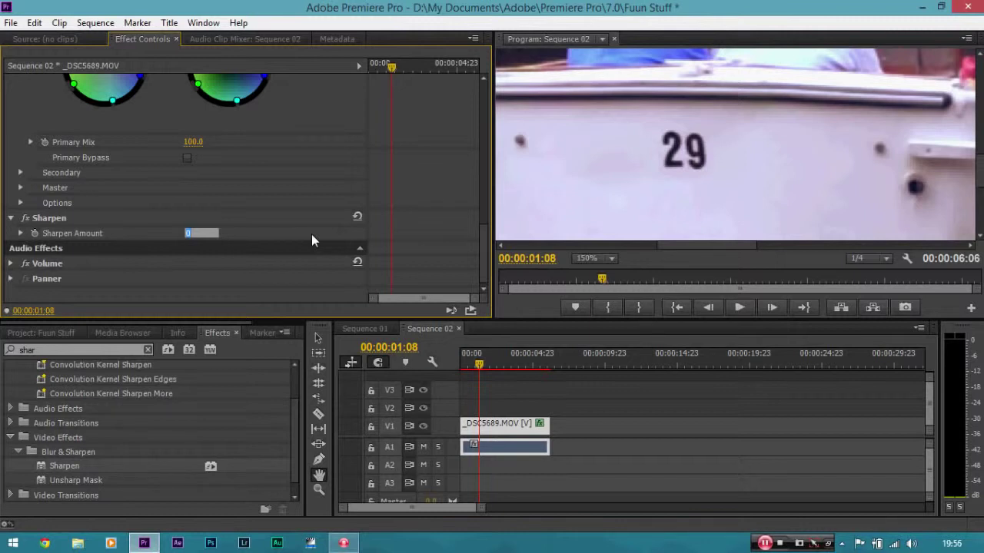
text(20)
key(Return)
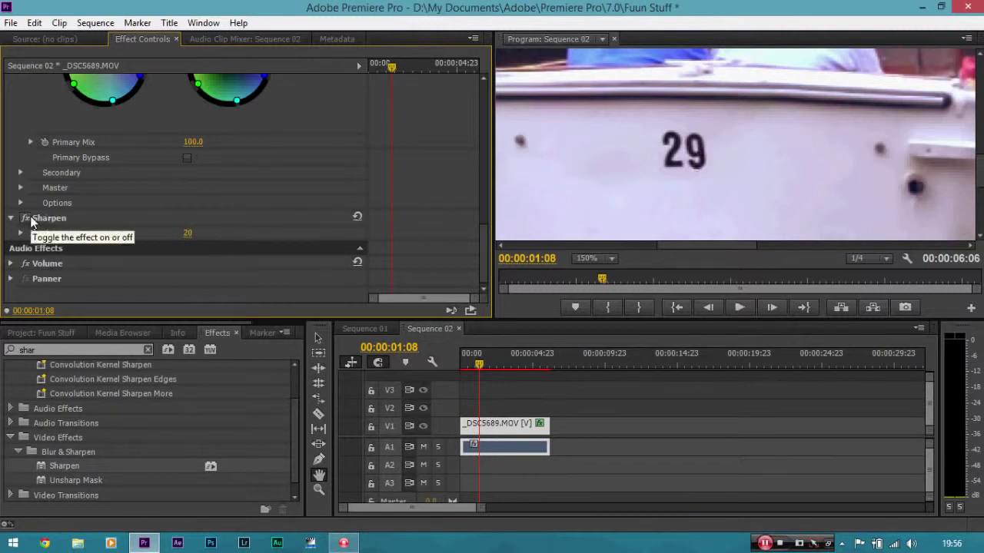
Toggle Sharpen off and on to compare, and fit the preview to the full frame.
click(30, 221)
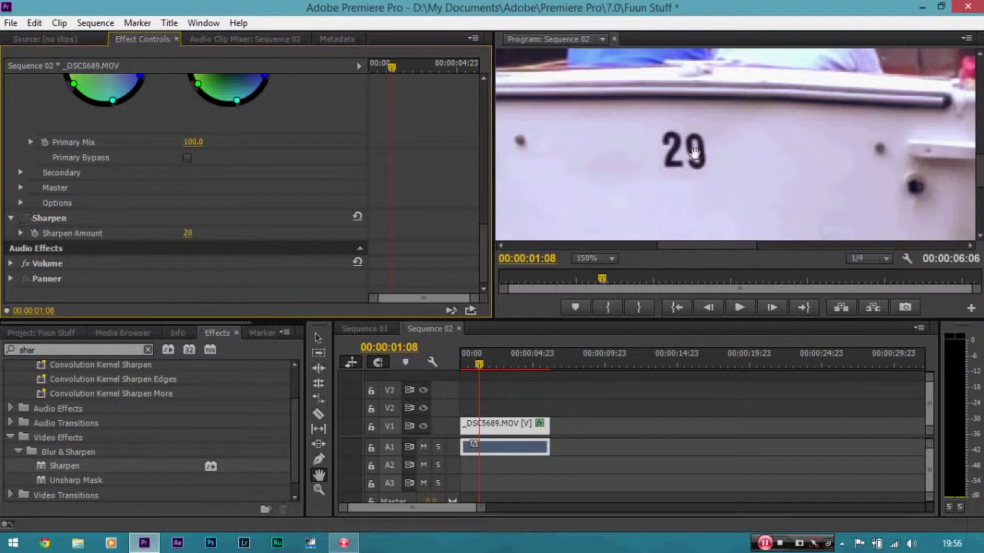
click(29, 219)
scroll(483, 241, up, 3)
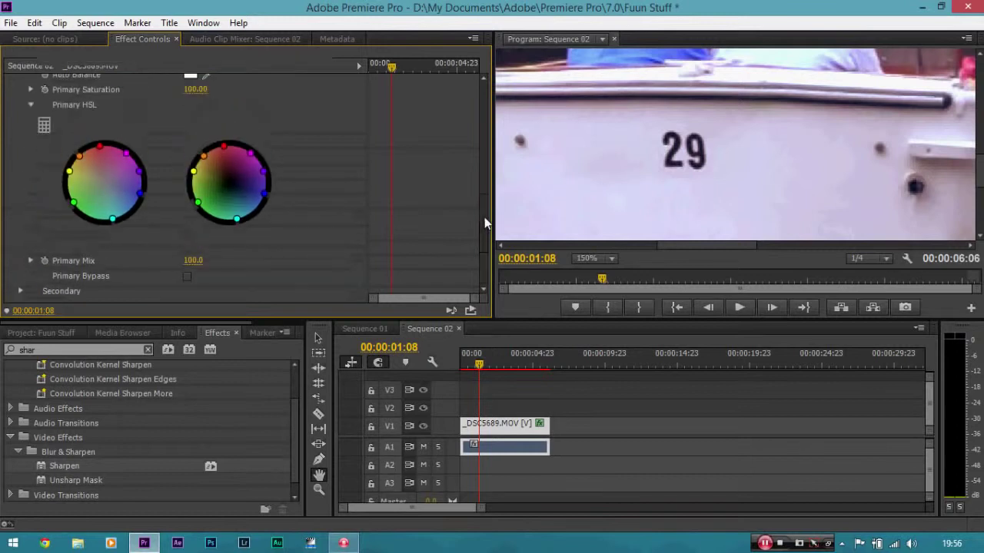
scroll(483, 225, down, 2)
drag(487, 247, 487, 204)
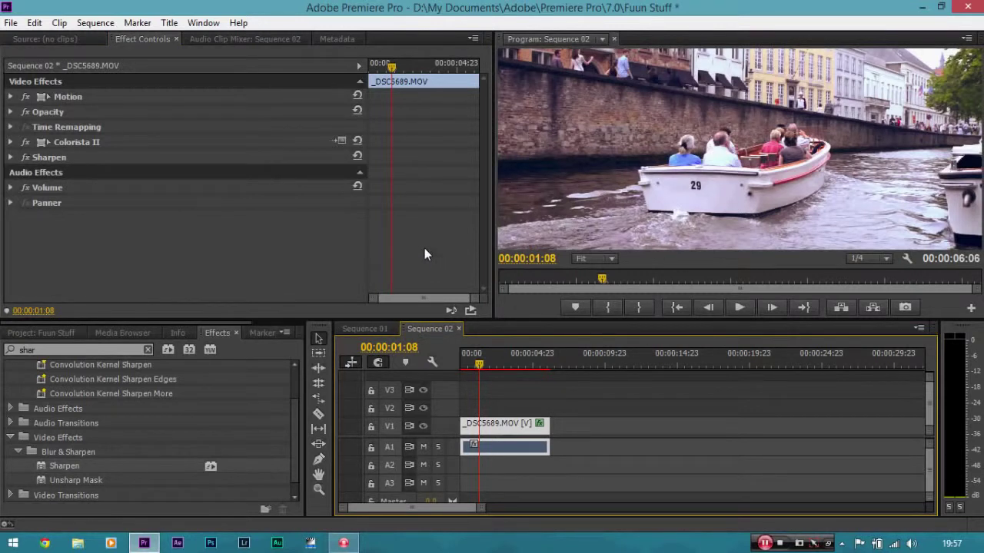
Compare the Colorista II grade off and on, then open Export Media settings for Sequence 02.
click(26, 141)
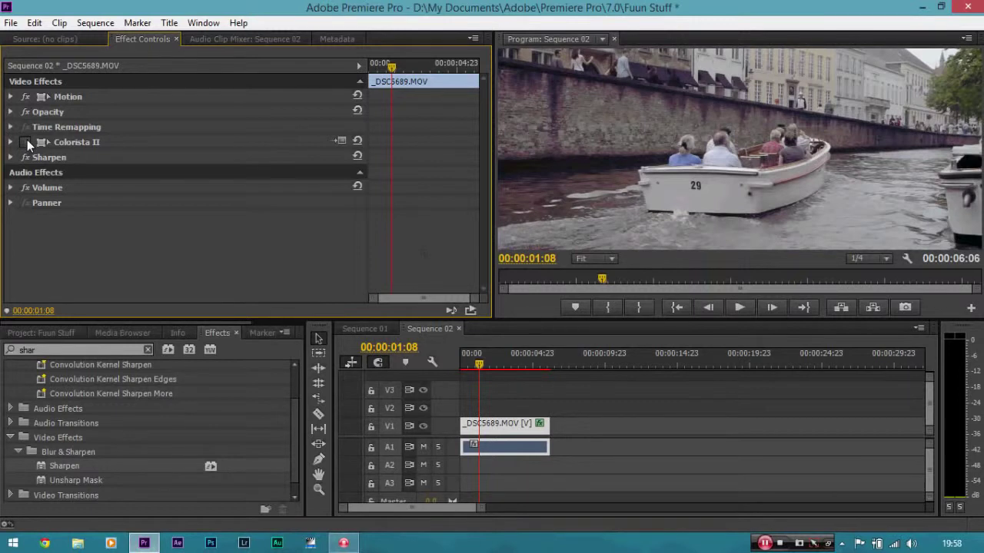
click(27, 142)
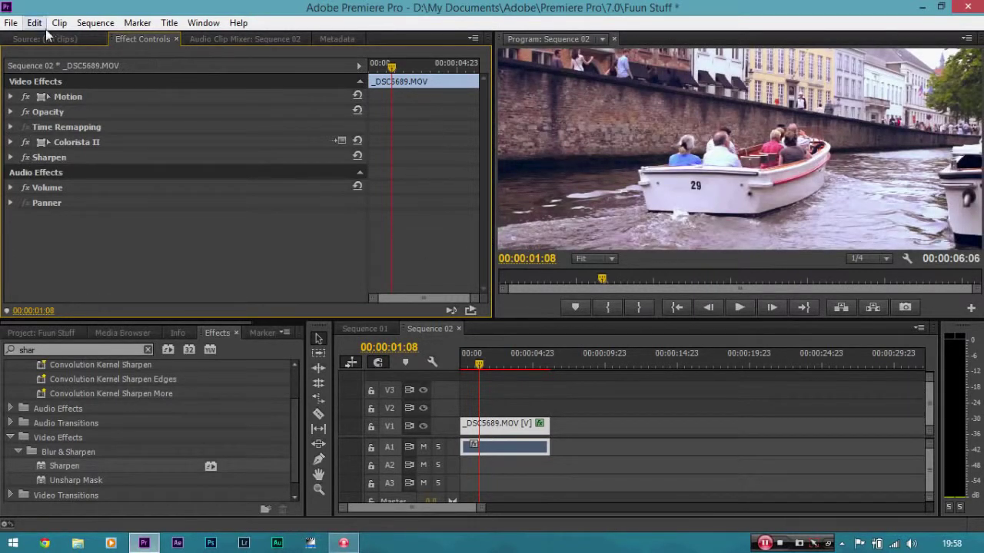
click(7, 26)
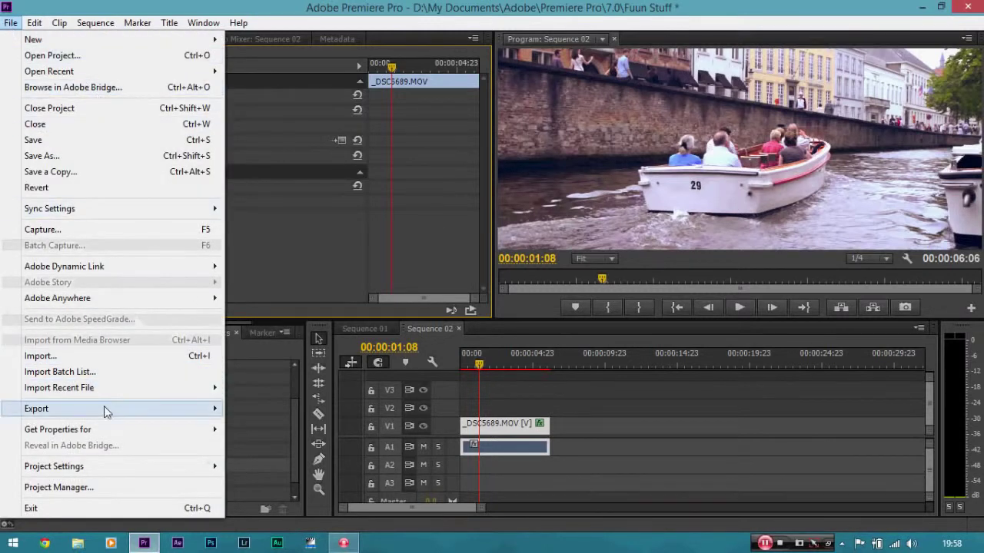
click(494, 433)
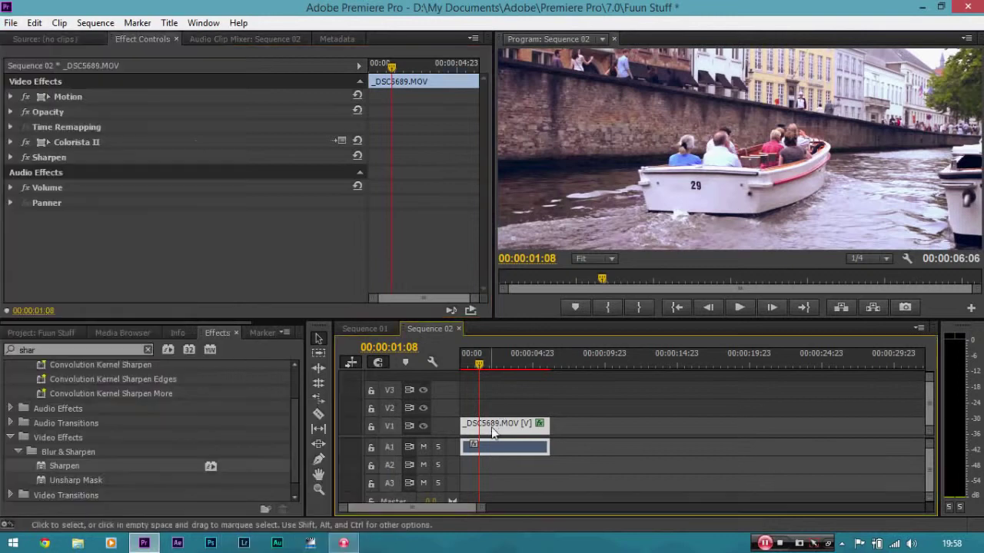
click(10, 23)
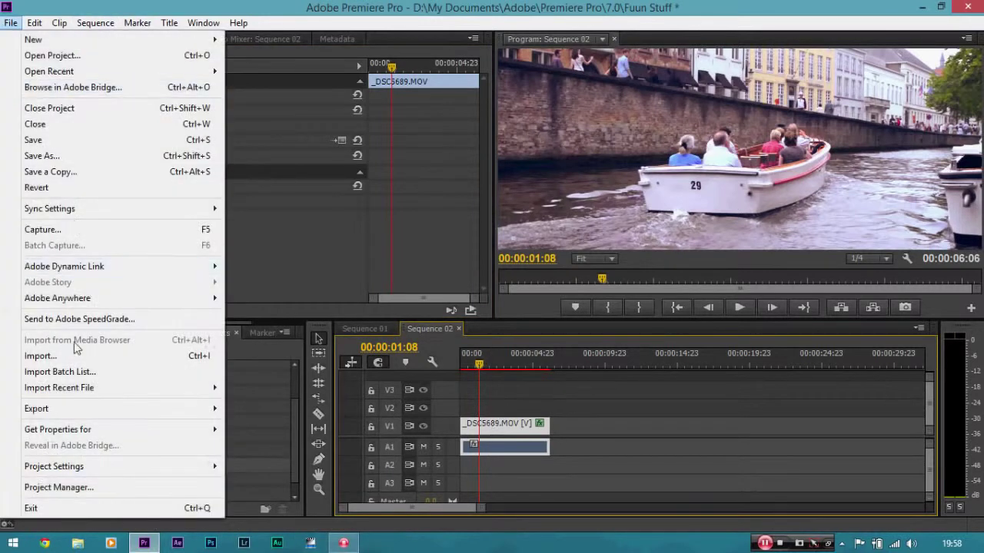
mouse_move(37, 408)
click(261, 408)
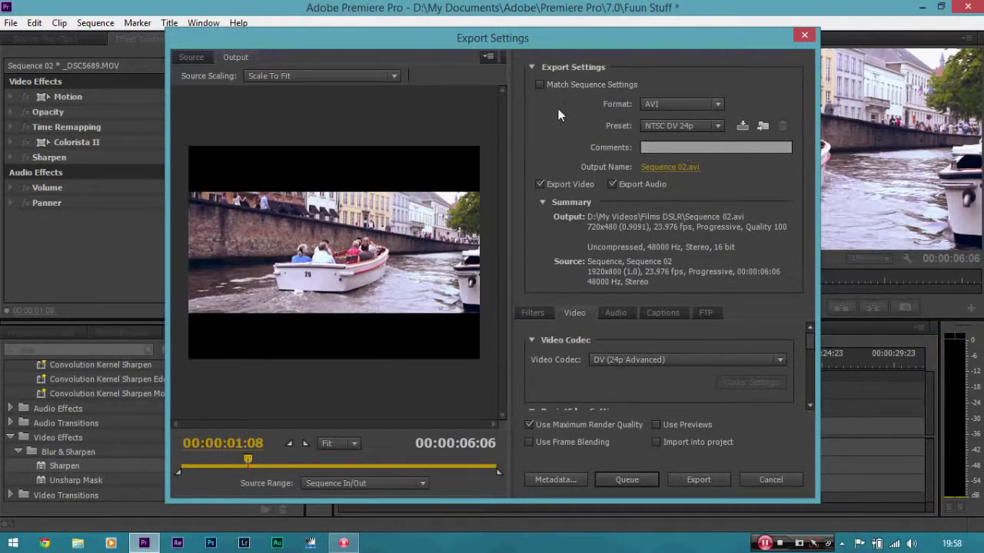
Switch the Sequence 02 export format from AVI to H.264, reopening Export Settings with Ctrl+M.
click(681, 103)
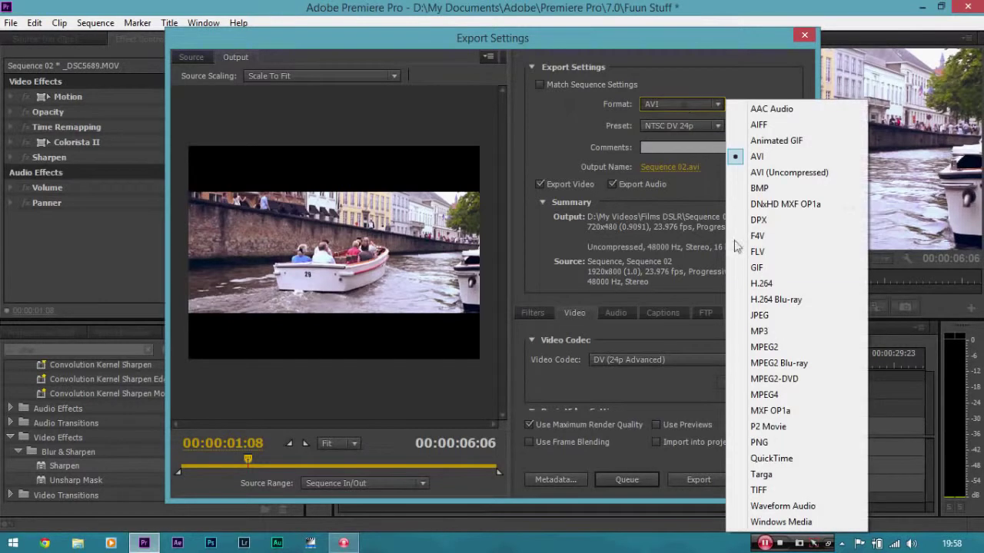
click(750, 282)
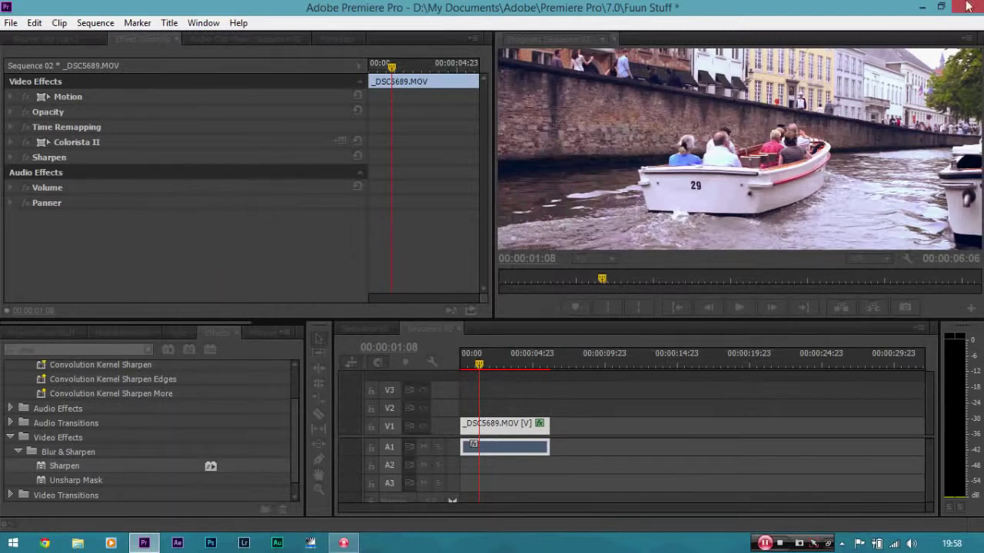
key(ctrl+m)
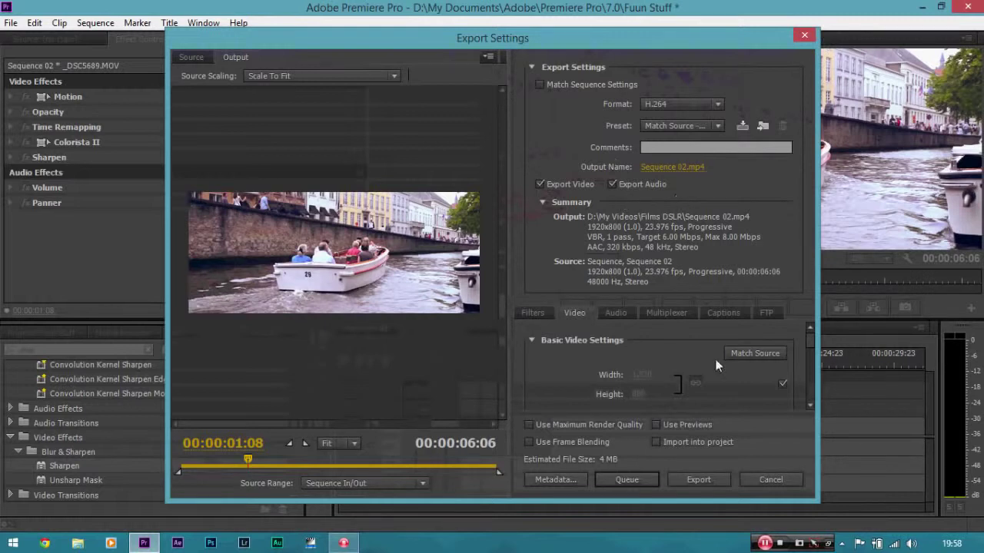
click(695, 106)
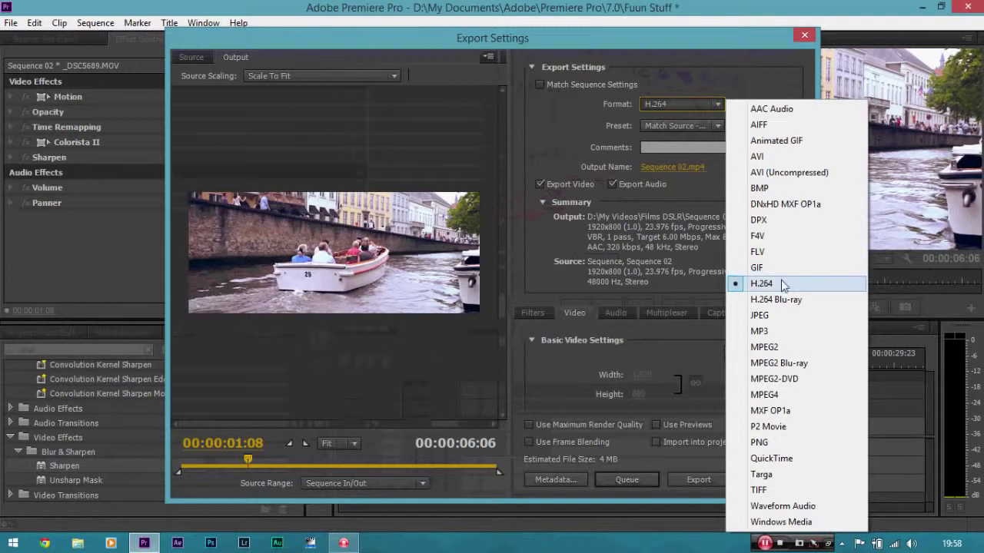
click(689, 126)
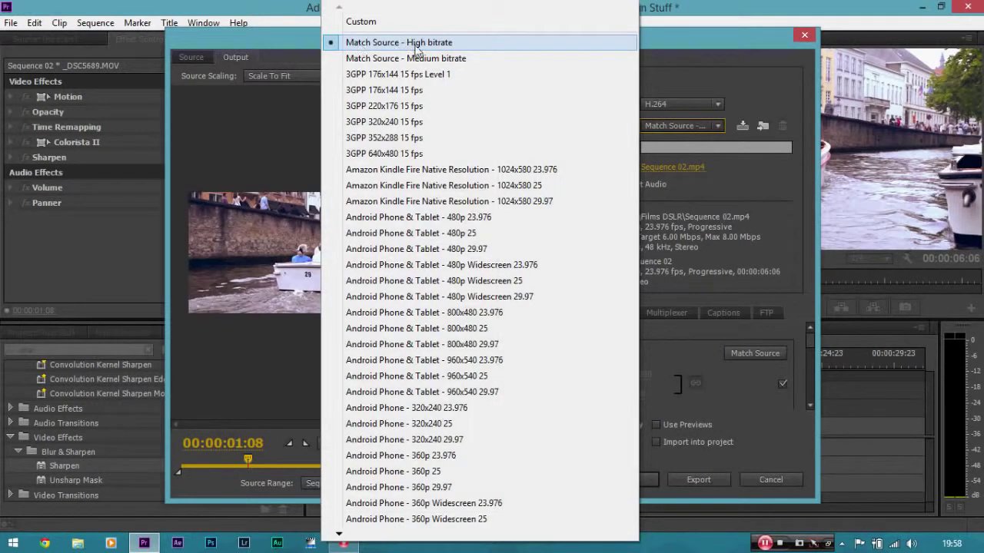
Keep the Match Source - High bitrate preset and scroll down to the VBR, 1-pass bitrate settings.
click(416, 48)
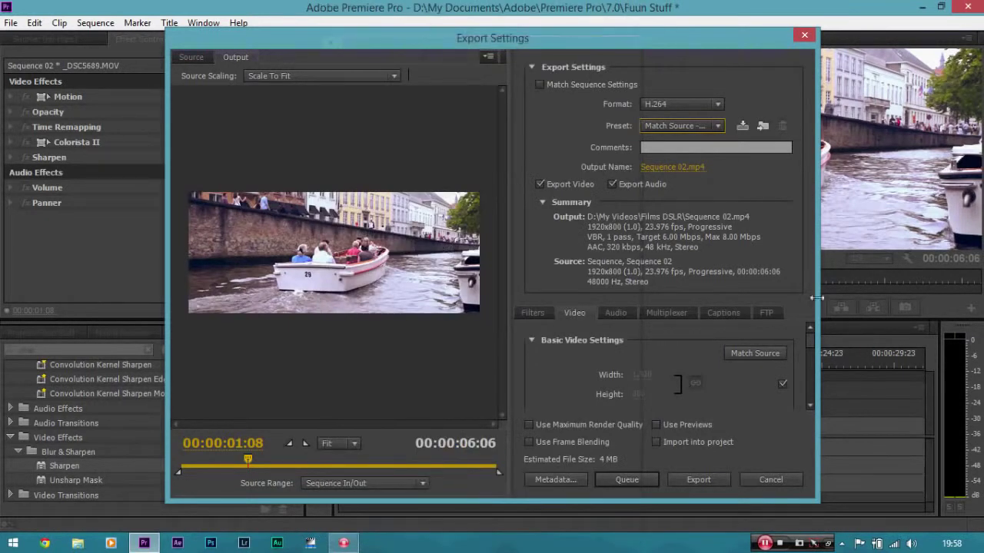
drag(813, 344, 815, 364)
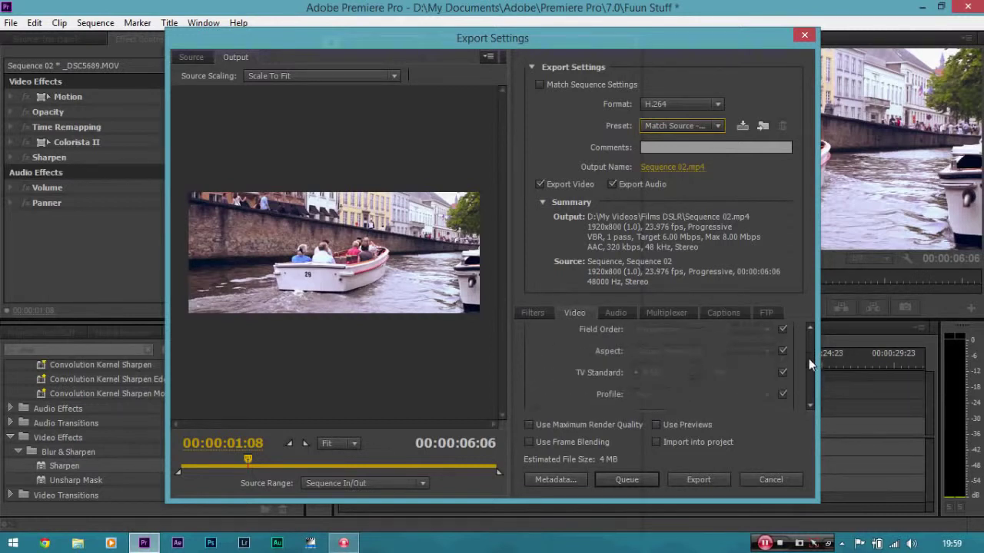
drag(815, 364, 811, 332)
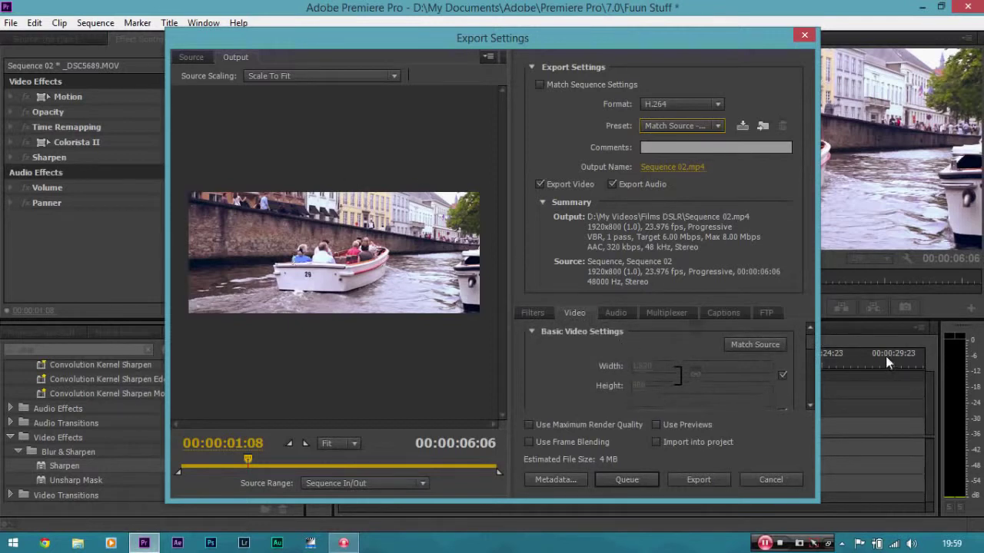
scroll(814, 345, down, 2)
scroll(814, 346, down, 1)
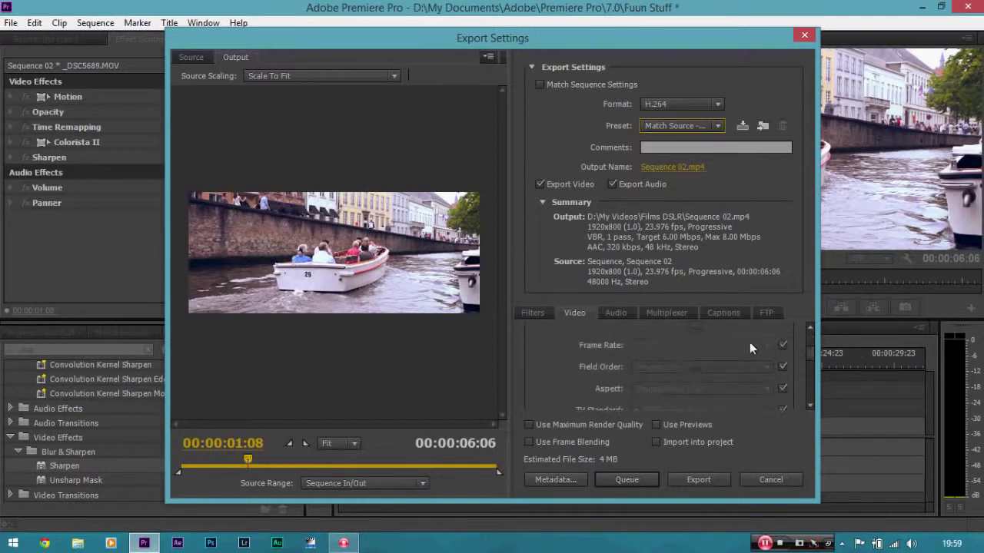
scroll(817, 368, down, 2)
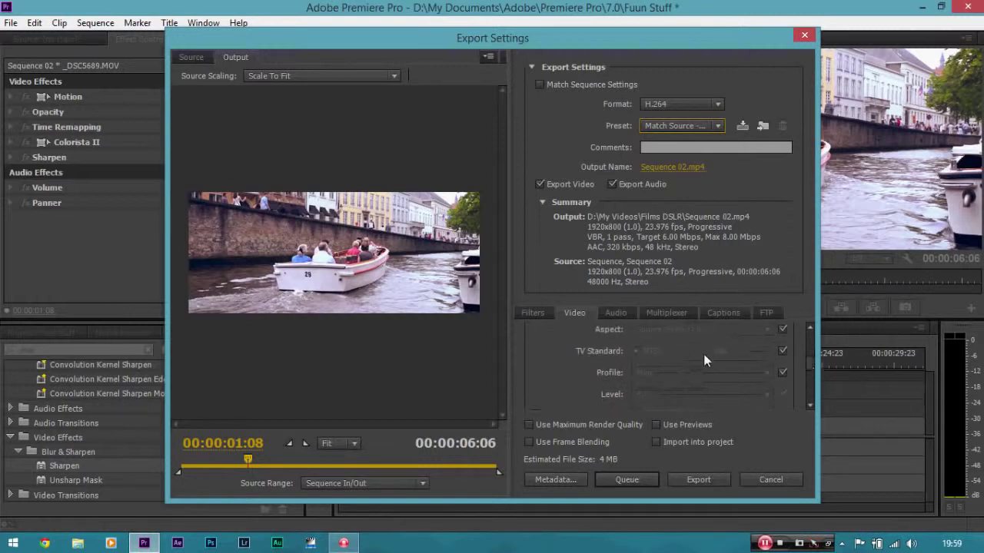
scroll(815, 369, down, 1)
scroll(811, 376, down, 1)
scroll(811, 377, down, 1)
mouse_move(810, 378)
mouse_down()
mouse_move(808, 334)
mouse_move(816, 392)
mouse_up()
scroll(816, 392, down, 1)
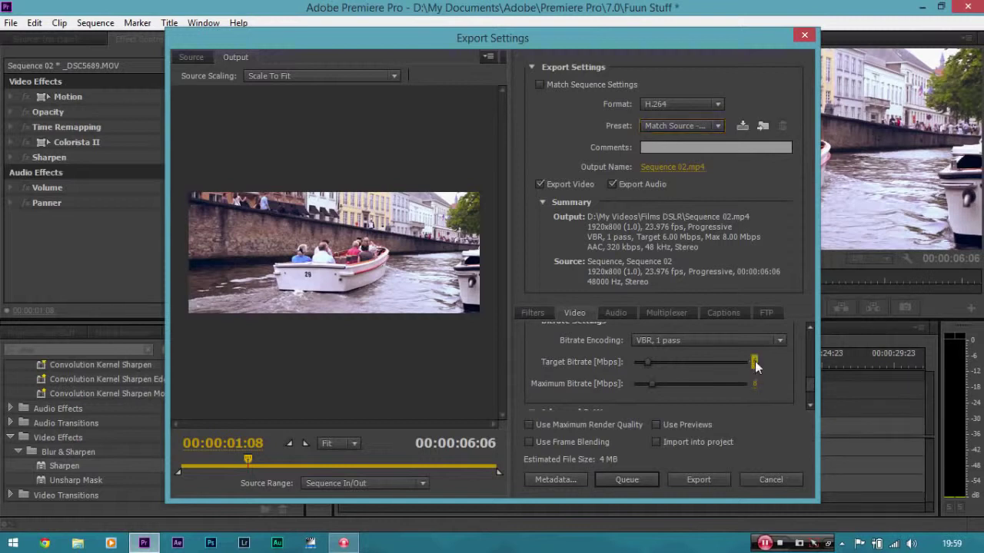
Set both Target and Maximum Bitrate to 5 Mbps, correcting an initial 20 entry.
click(755, 363)
text(20)
key(Return)
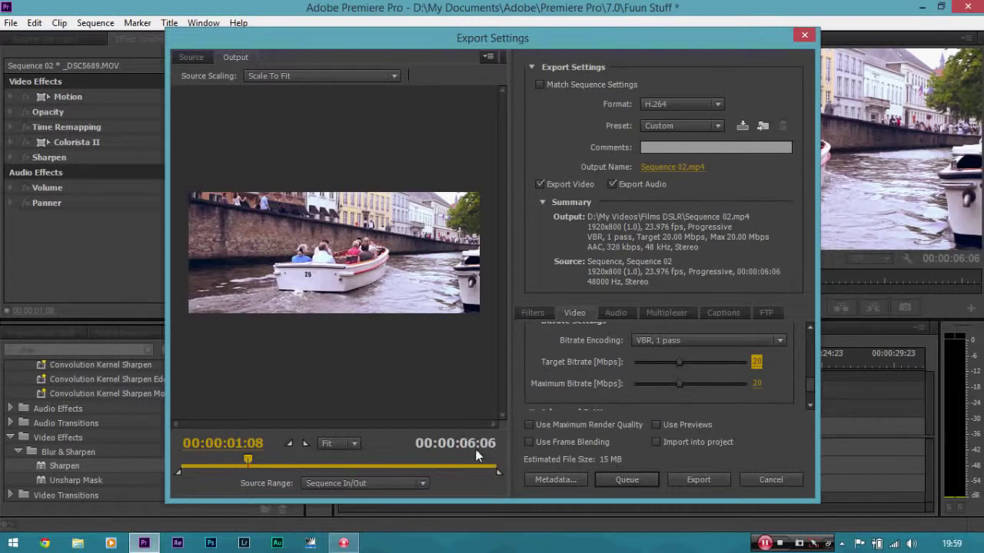
click(756, 362)
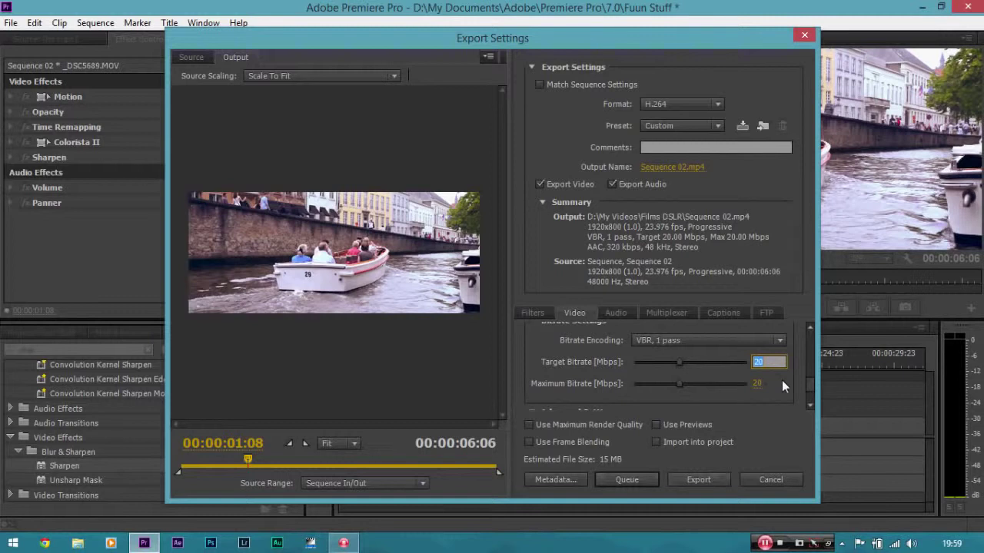
text(5)
key(Return)
click(761, 384)
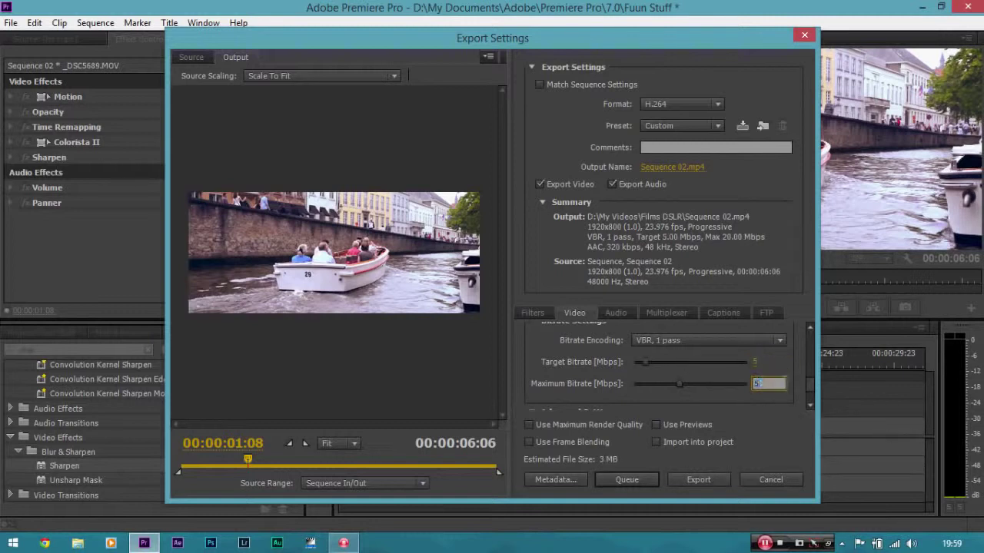
text(5)
key(Return)
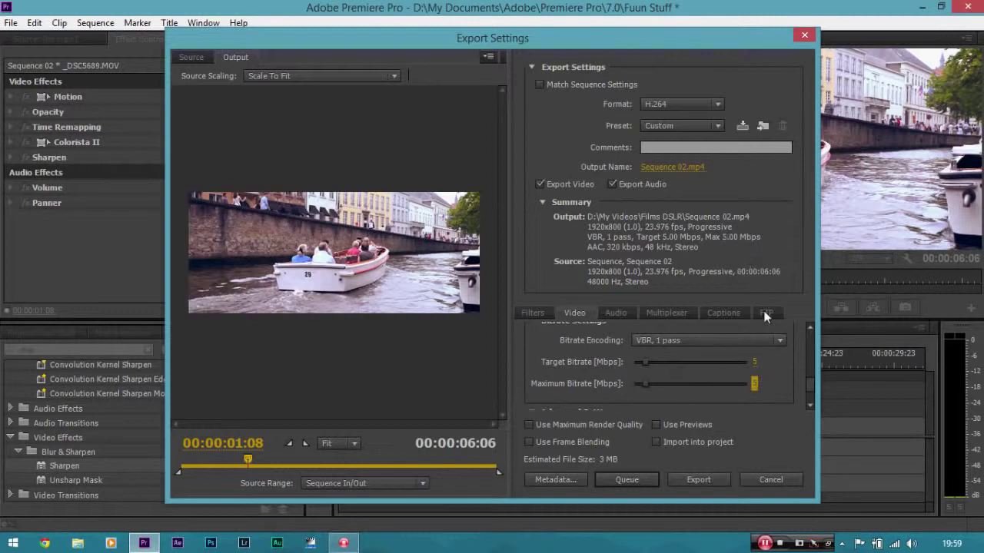